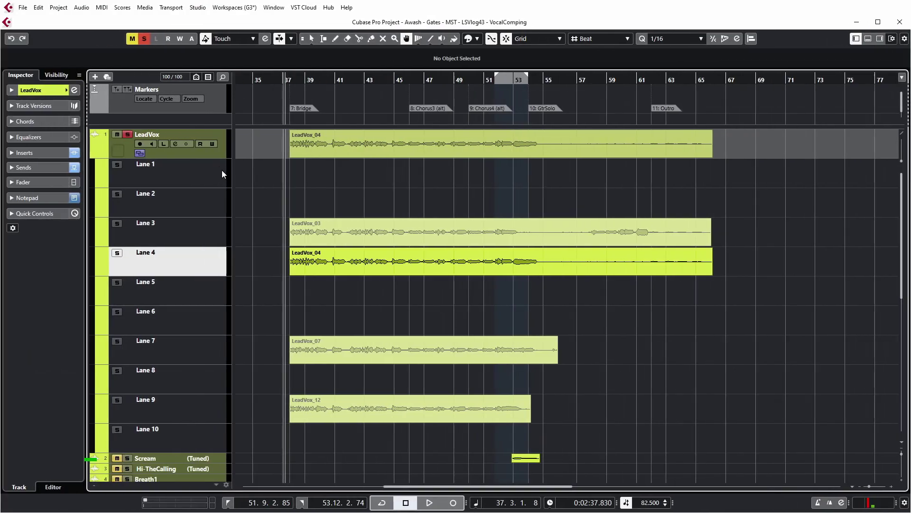
Step: Look through the LeadVox lanes to find the ones that hold recorded takes, going over Lanes 1 to 10
{"action": "left_click", "coordinate": [216, 155]}
{"action": "left_click", "coordinate": [217, 163]}
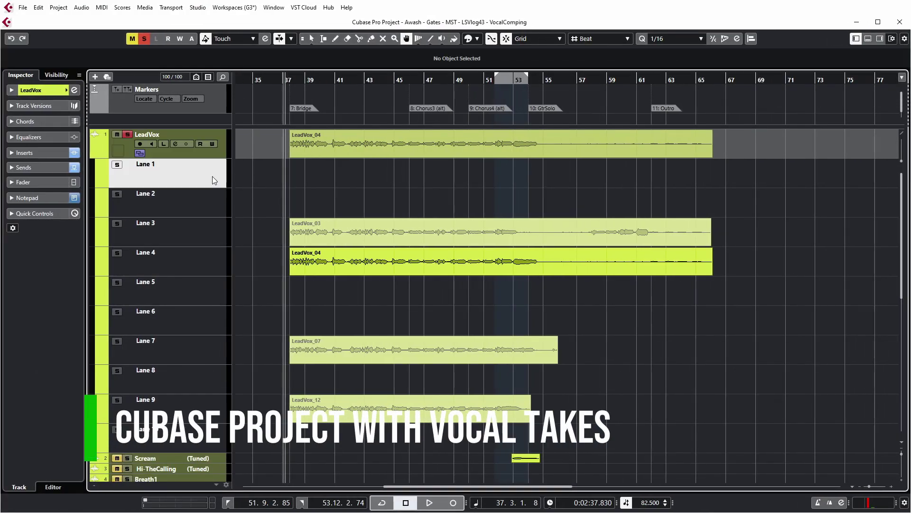
{"action": "left_click", "coordinate": [218, 436], "text": "shift"}
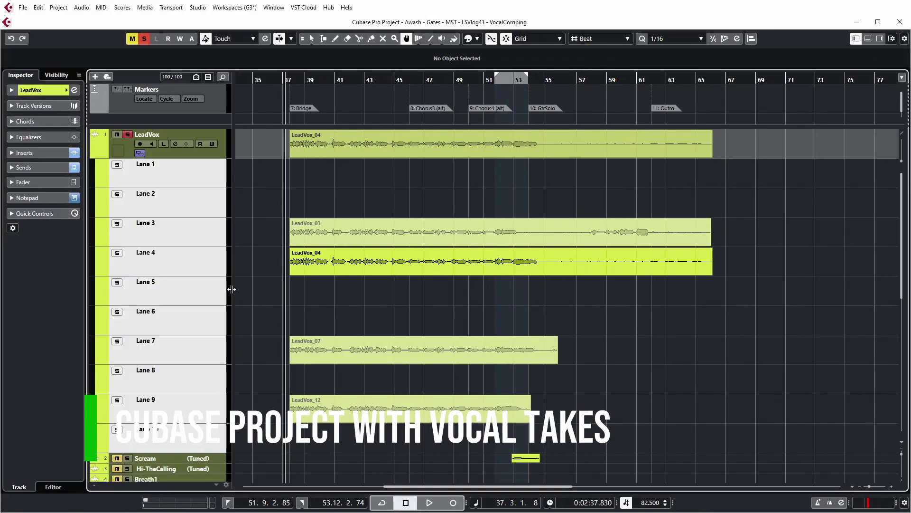
{"action": "left_click", "coordinate": [210, 230]}
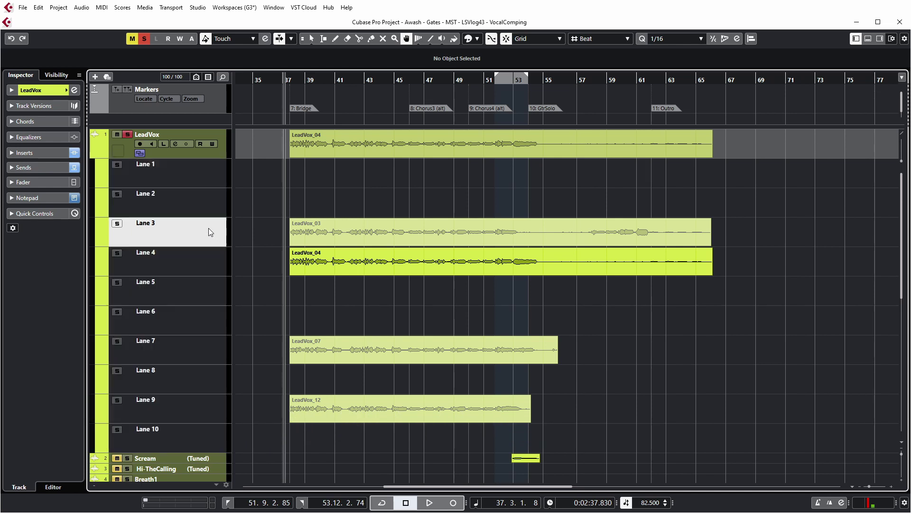
{"action": "left_click", "coordinate": [204, 262]}
{"action": "left_click", "coordinate": [212, 351]}
{"action": "key", "text": "Down"}
{"action": "key", "text": "Down"}
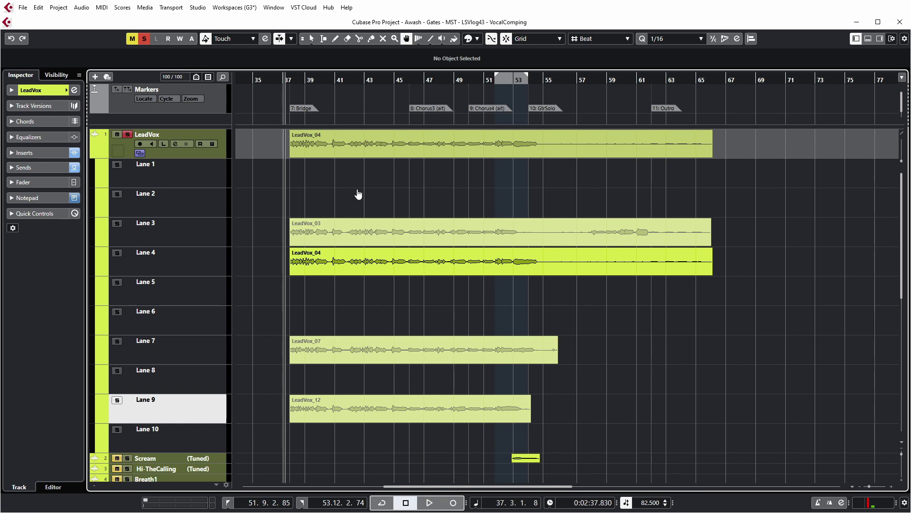
Step: Play the active LeadVox_04 take from the start of the bridge and stop after the opening phrase
{"action": "key", "text": "space"}
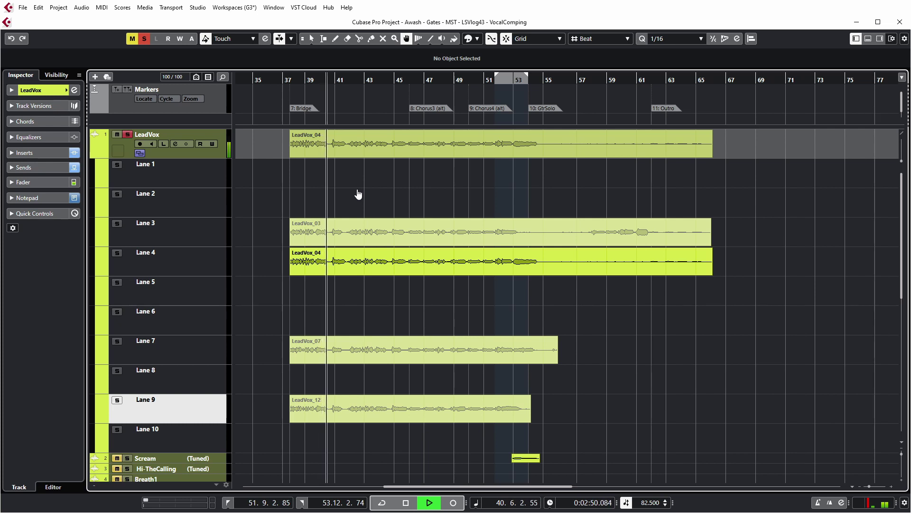
{"action": "key", "text": "space"}
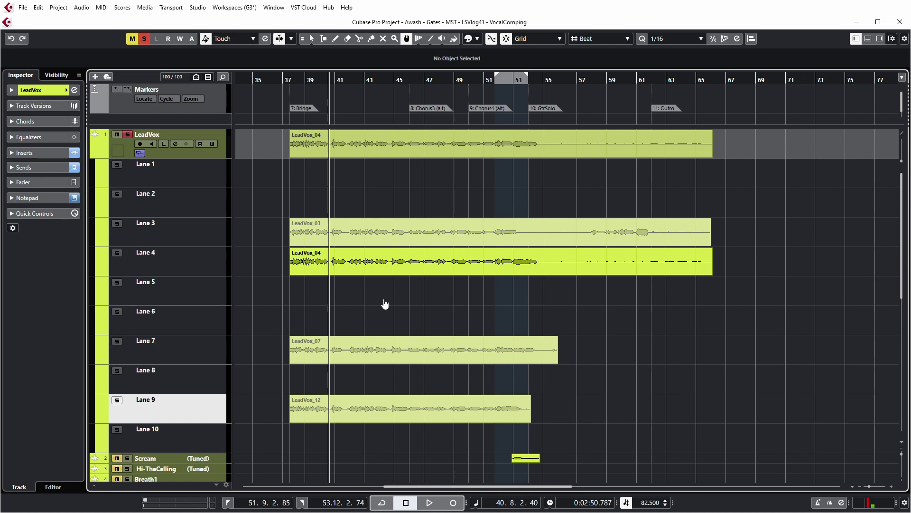
Step: Switch to the Object Selection tool and clean up the lanes of the LeadVox track
{"action": "key", "text": "1"}
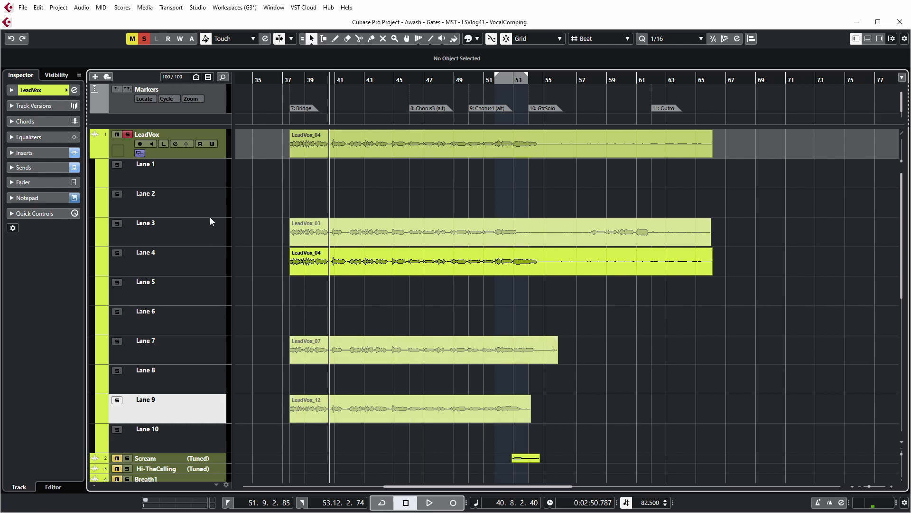
{"action": "left_click", "coordinate": [194, 155]}
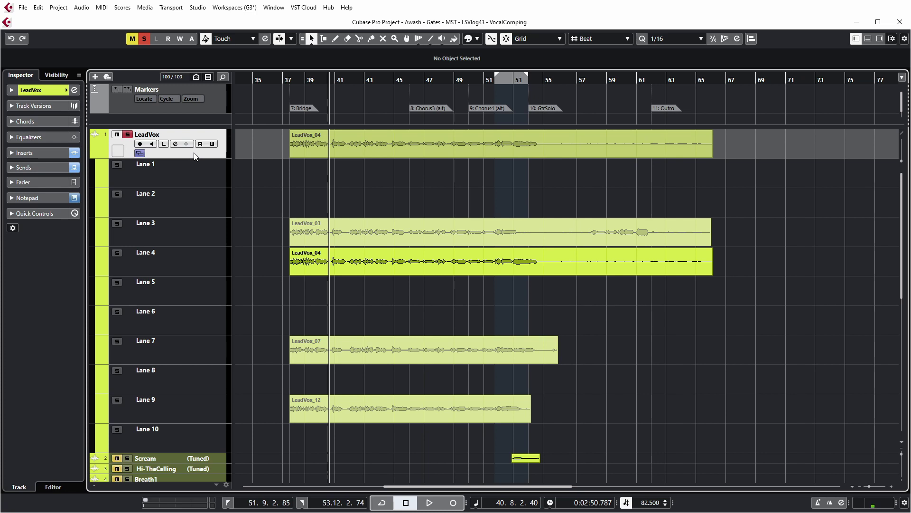
{"action": "right_click", "coordinate": [195, 156]}
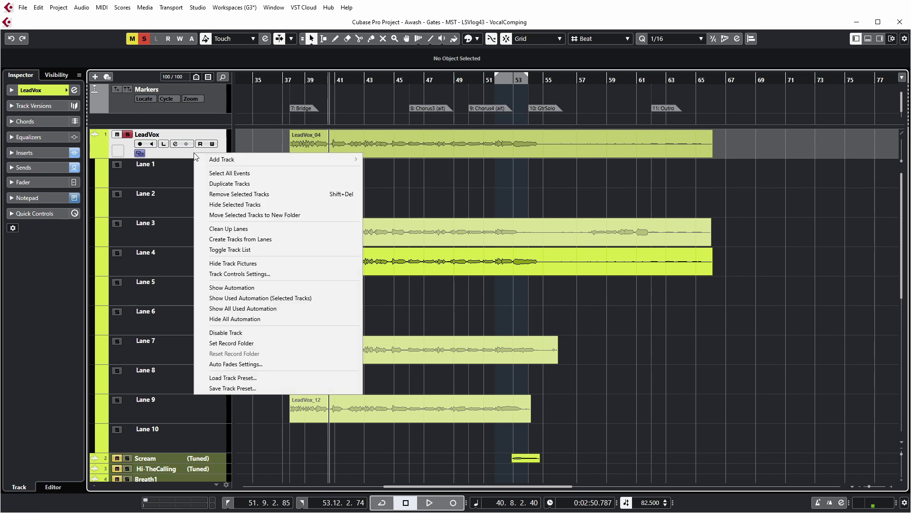
{"action": "left_click", "coordinate": [223, 231]}
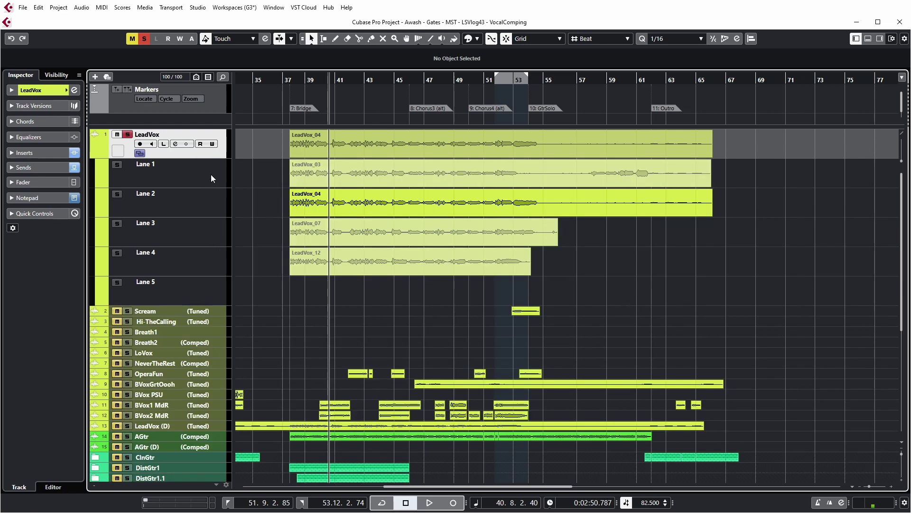
Step: Enlarge Lanes 1 to 5 of the LeadVox track together to roughly double their height
{"action": "left_click", "coordinate": [212, 289]}
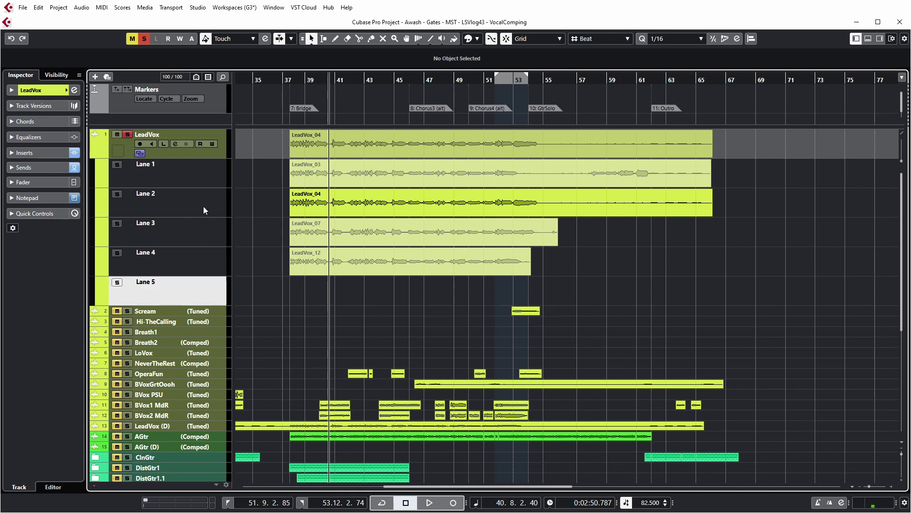
{"action": "left_click", "coordinate": [202, 177]}
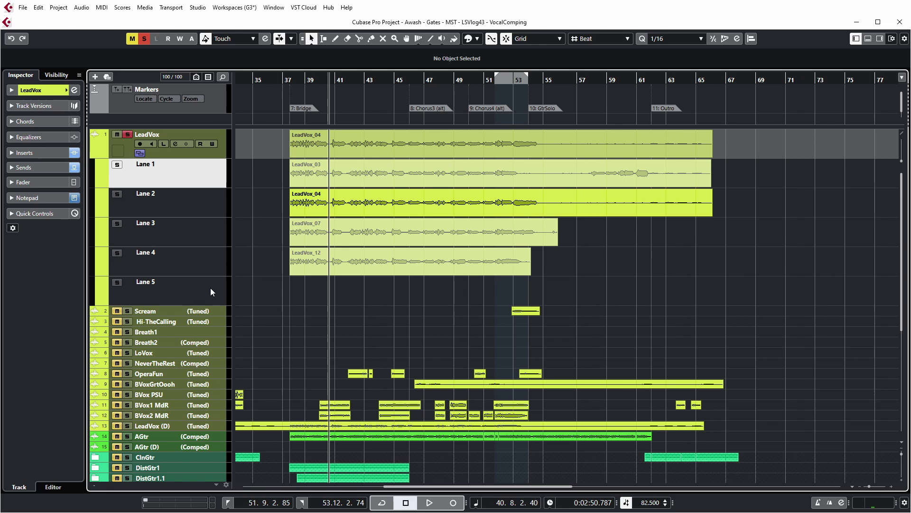
{"action": "left_click", "coordinate": [210, 288], "text": "shift"}
{"action": "left_click_drag", "start_coordinate": [211, 303], "coordinate": [219, 340]}
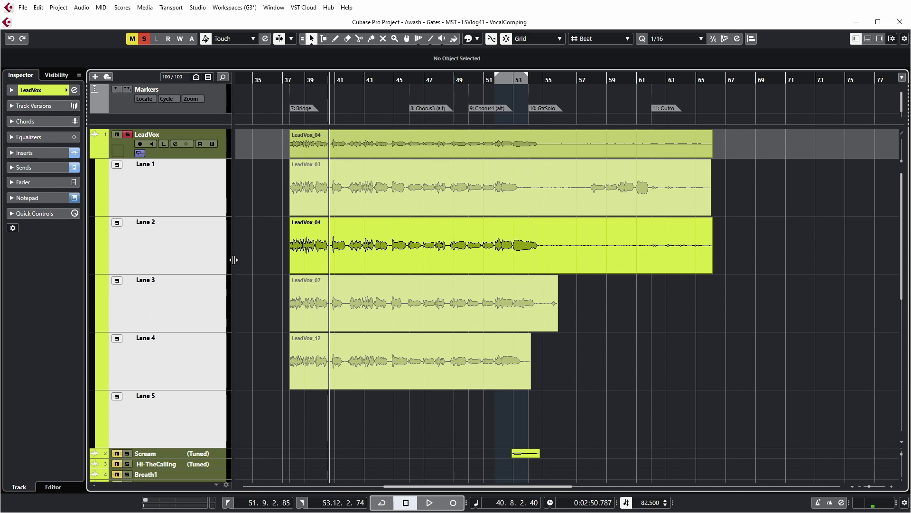
Step: Show the LeadVox track's sends and play a short passage of the vocal with its Verb send
{"action": "key", "text": "space"}
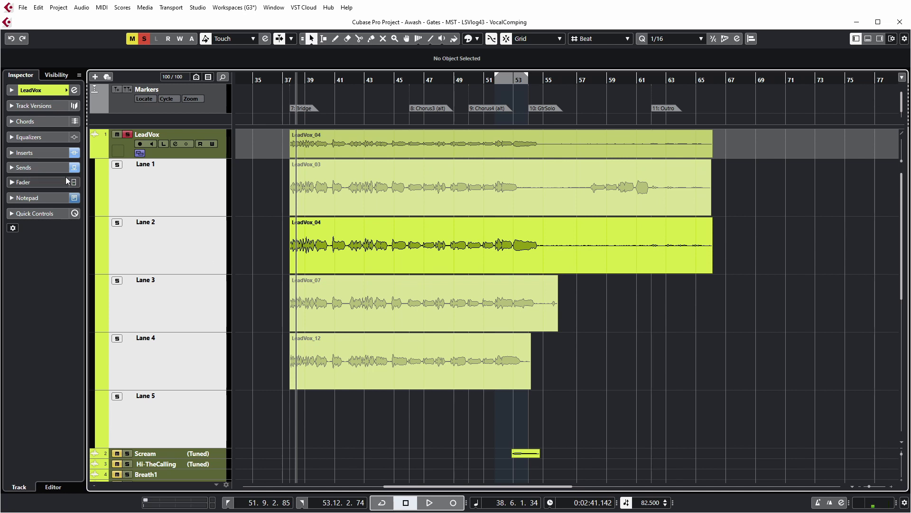
{"action": "left_click", "coordinate": [28, 167]}
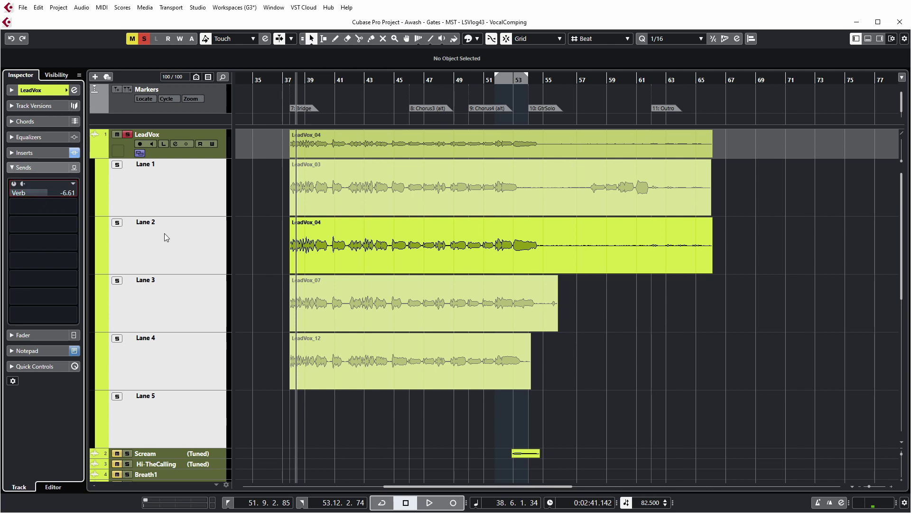
{"action": "key", "text": "space"}
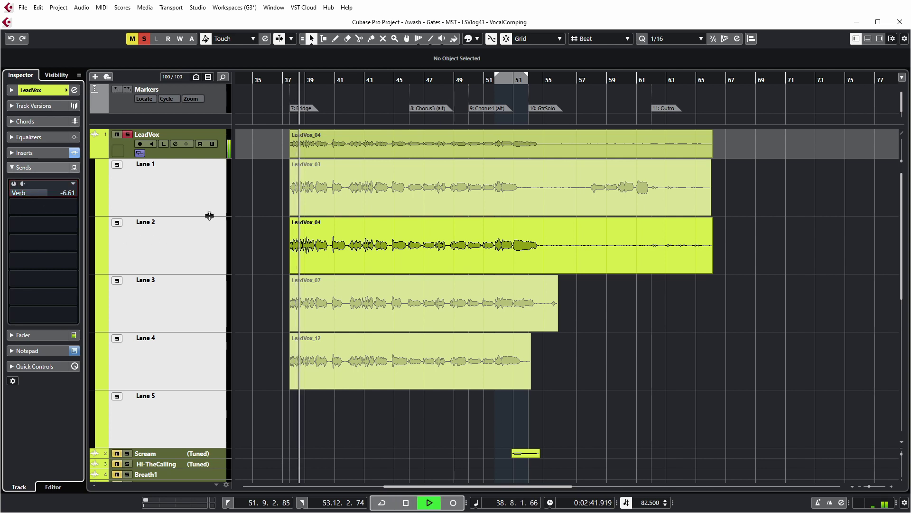
{"action": "key", "text": "space"}
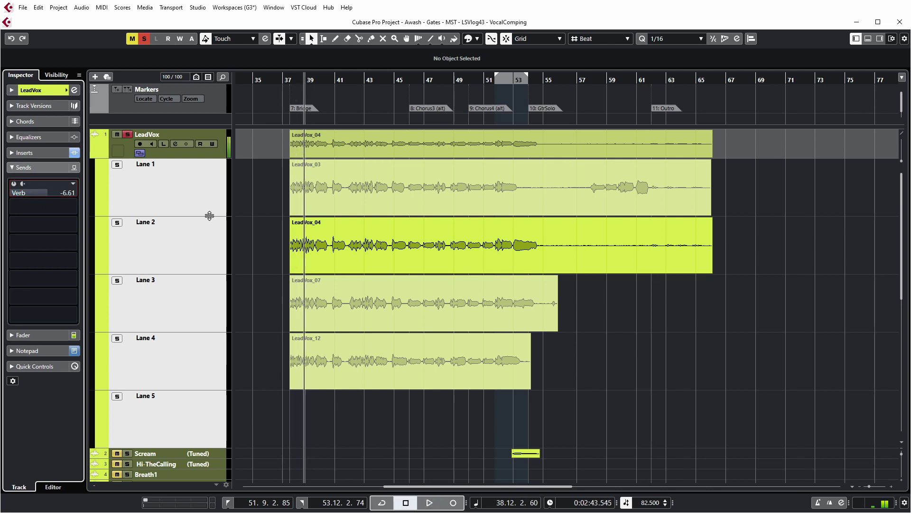
Step: Show the LeadVox inserts and view the UAD UA 1176LN Legacy compressor's settings, closing its editor again
{"action": "left_click", "coordinate": [29, 167]}
{"action": "left_click", "coordinate": [25, 152]}
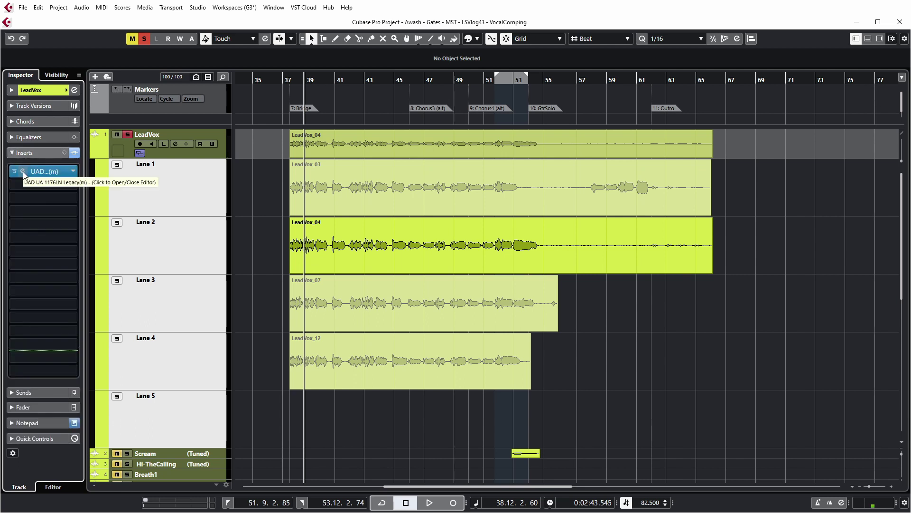
{"action": "left_click", "coordinate": [23, 172]}
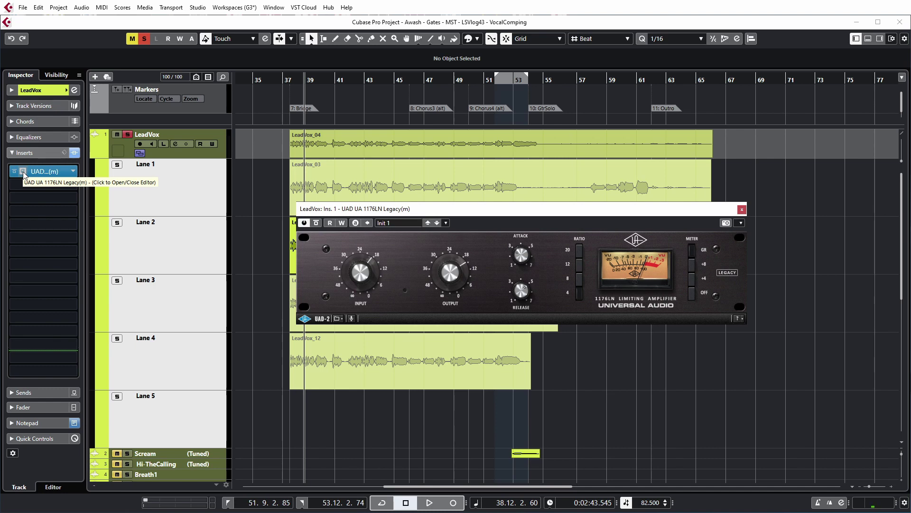
{"action": "left_click", "coordinate": [22, 172]}
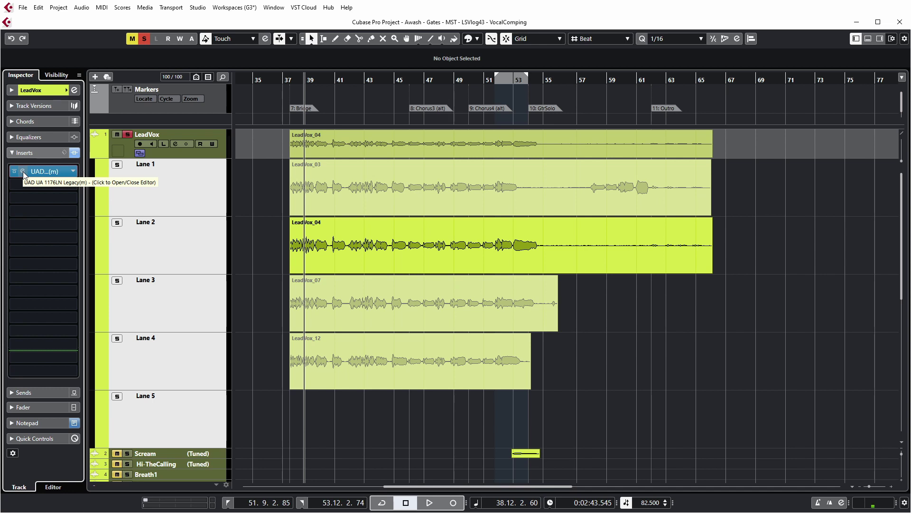
Step: Select the LeadVox track and activate the Comp tool
{"action": "left_click", "coordinate": [355, 246]}
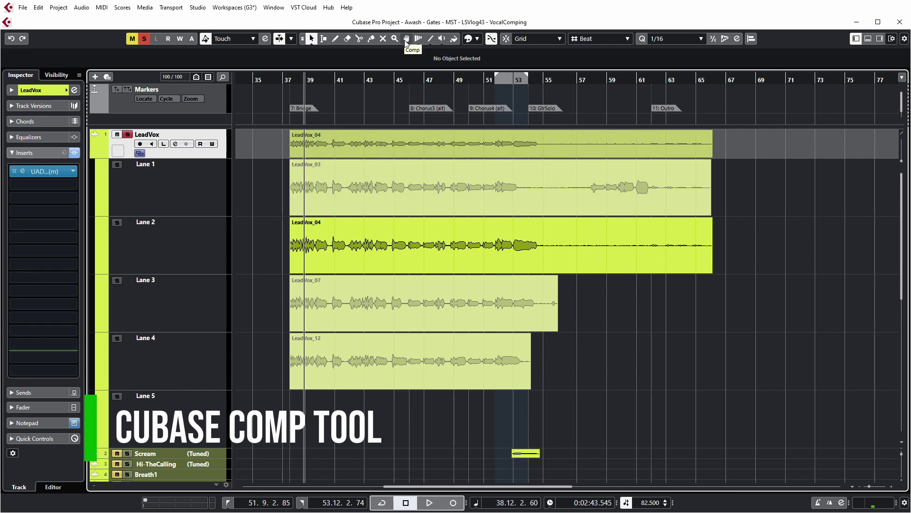
{"action": "right_click", "coordinate": [266, 186]}
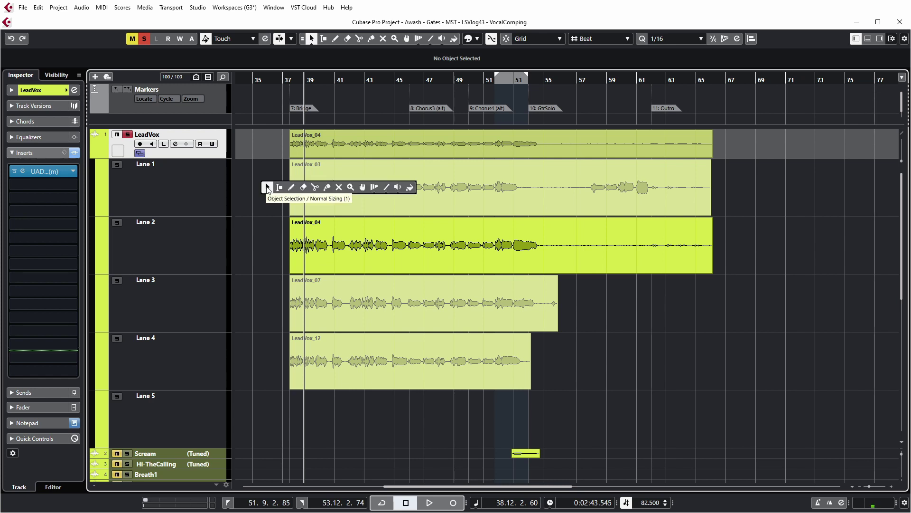
{"action": "left_click", "coordinate": [364, 188]}
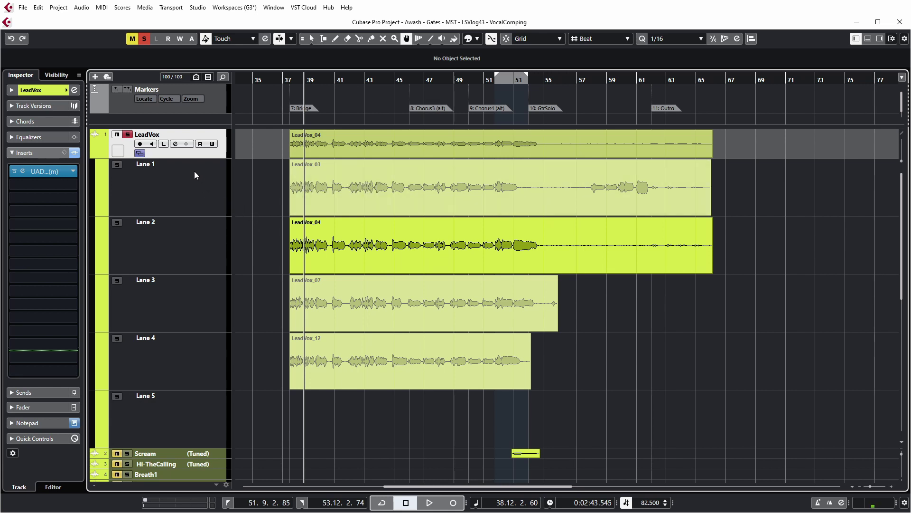
Step: Hide the LeadVox track's lanes and show them again
{"action": "left_click", "coordinate": [140, 153]}
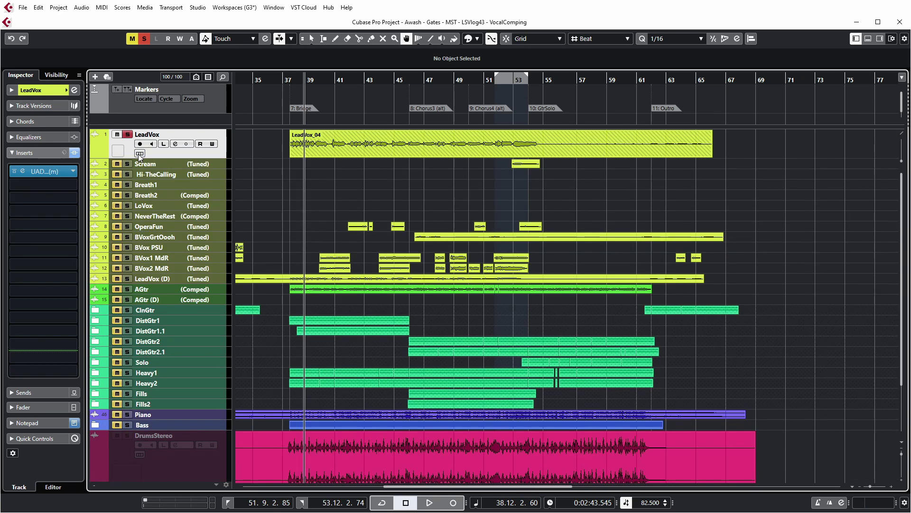
{"action": "left_click", "coordinate": [139, 154]}
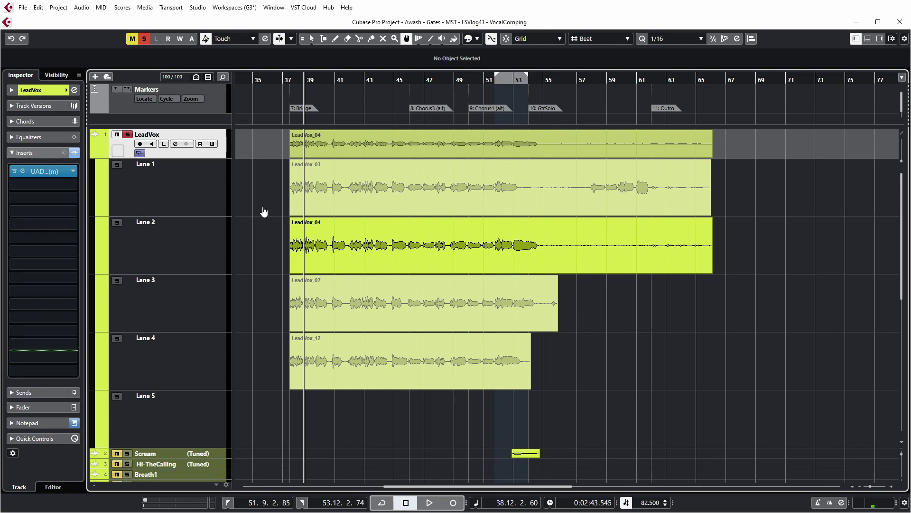
Step: Switch the active LeadVox take back and forth between Lanes 1 to 4 with the Comp tool, ending on LeadVox_07 in Lane 3
{"action": "left_click", "coordinate": [369, 239]}
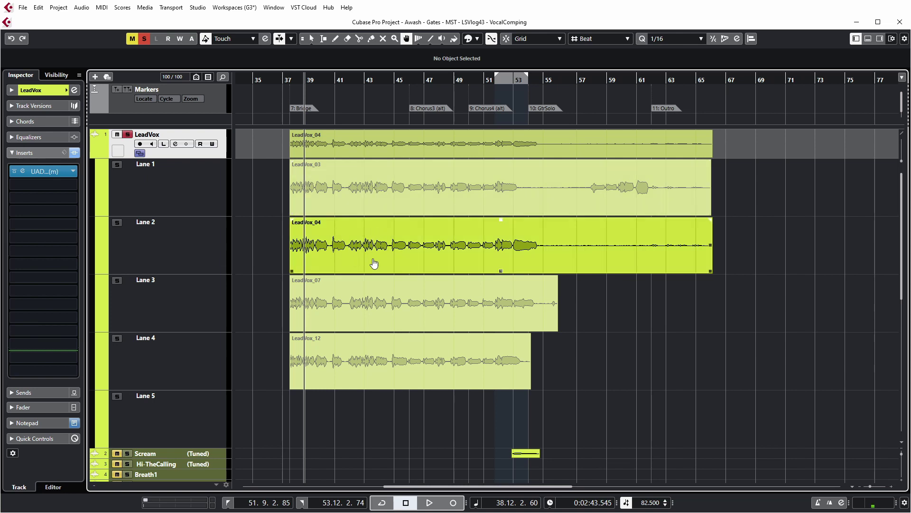
{"action": "left_click", "coordinate": [376, 201]}
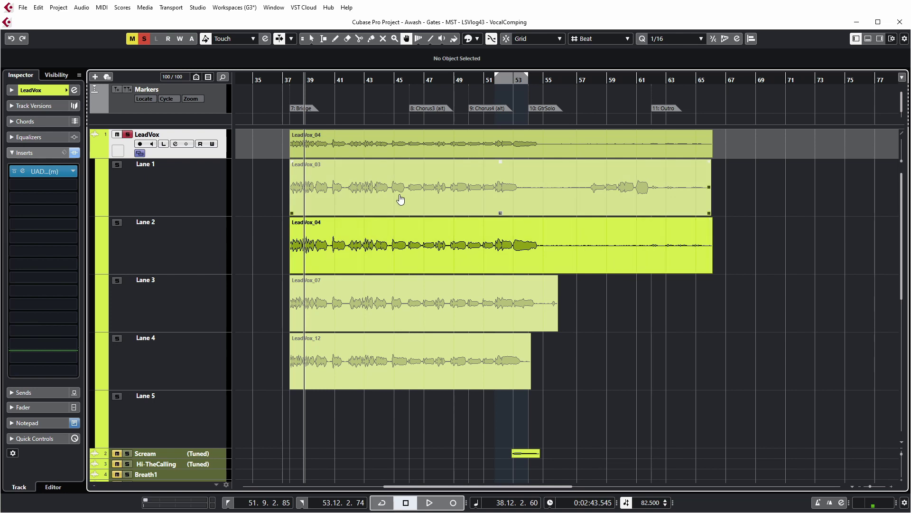
{"action": "left_click", "coordinate": [400, 199]}
{"action": "left_click", "coordinate": [414, 252]}
{"action": "left_click", "coordinate": [408, 305]}
{"action": "left_click", "coordinate": [394, 362]}
{"action": "left_click", "coordinate": [405, 301]}
{"action": "left_click", "coordinate": [389, 244]}
{"action": "left_click", "coordinate": [380, 187]}
{"action": "left_click", "coordinate": [392, 308]}
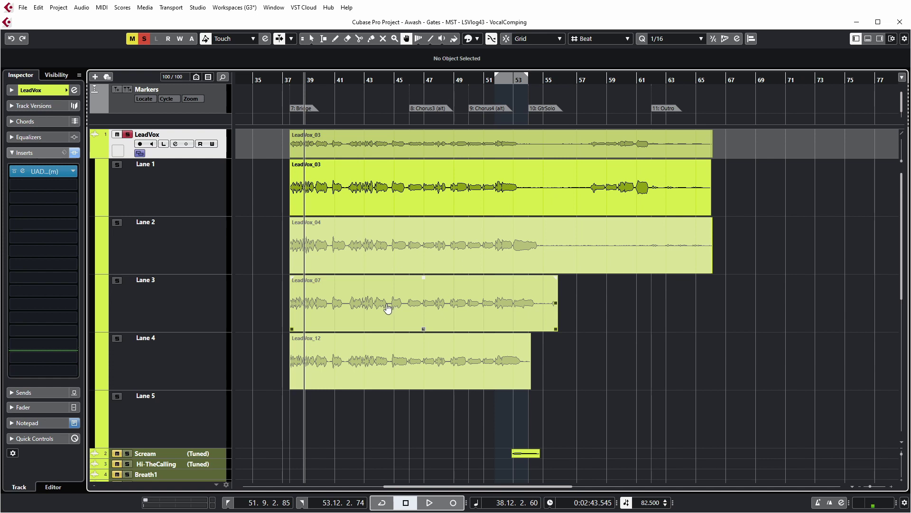
{"action": "left_click", "coordinate": [388, 308]}
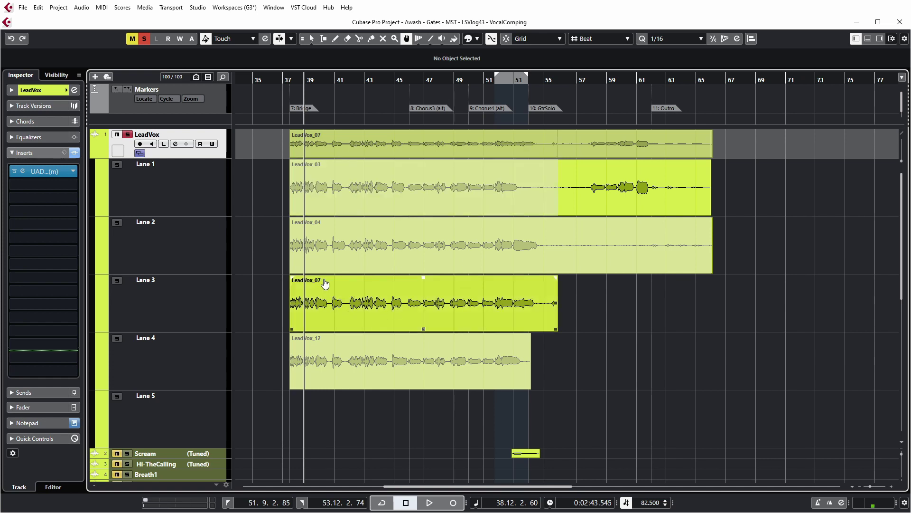
{"action": "left_click", "coordinate": [348, 317]}
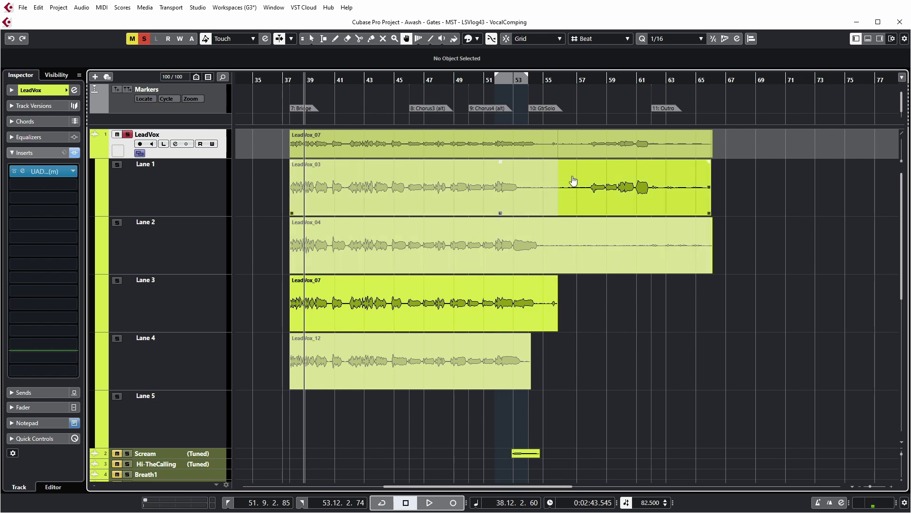
Step: Place the playhead near the end of LeadVox_07 and make LeadVox_03 in Lane 1 the active take throughout
{"action": "left_click", "coordinate": [555, 80]}
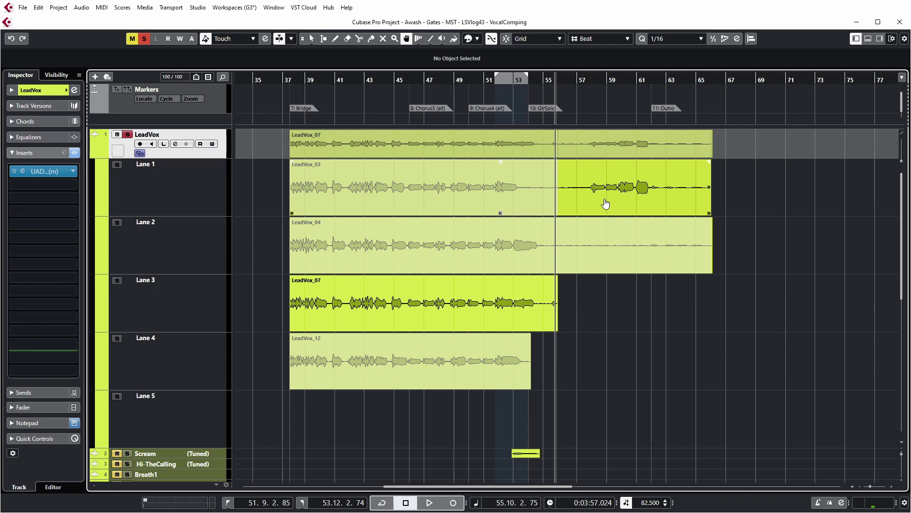
{"action": "left_click", "coordinate": [439, 208]}
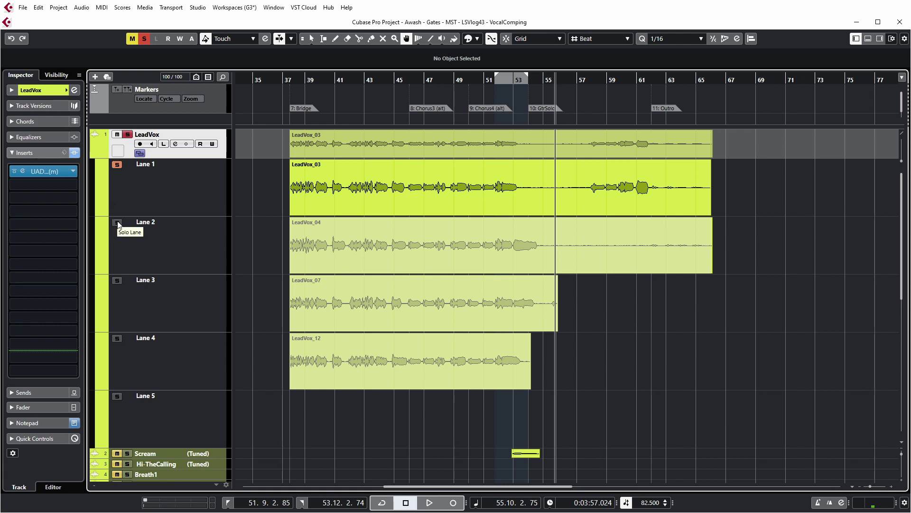
Step: Compare the takes during playback by soloing Lanes 4, 3, 2 and 1, clearing the lane solo and stopping playback
{"action": "left_click", "coordinate": [117, 338]}
{"action": "key", "text": "space"}
{"action": "left_click", "coordinate": [116, 280]}
{"action": "left_click", "coordinate": [116, 223]}
{"action": "left_click", "coordinate": [117, 164]}
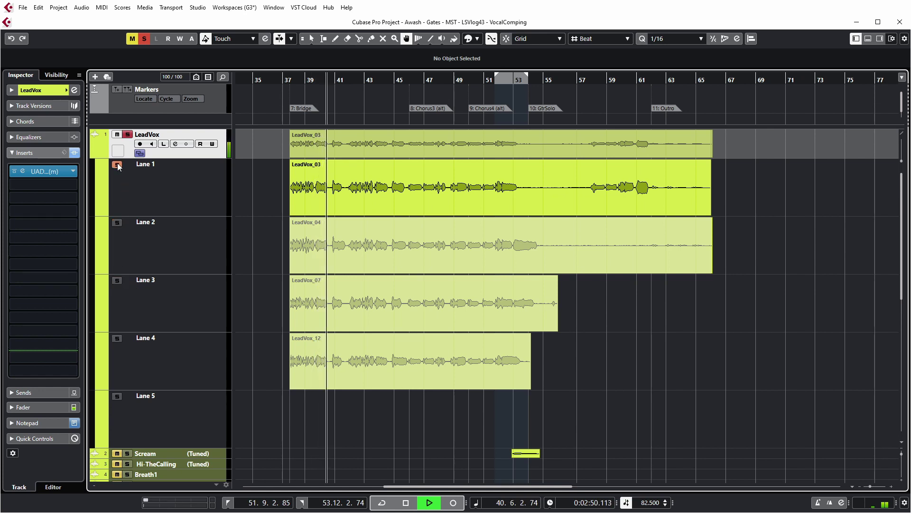
{"action": "left_click", "coordinate": [118, 164]}
{"action": "left_click", "coordinate": [388, 205]}
{"action": "key", "text": "space"}
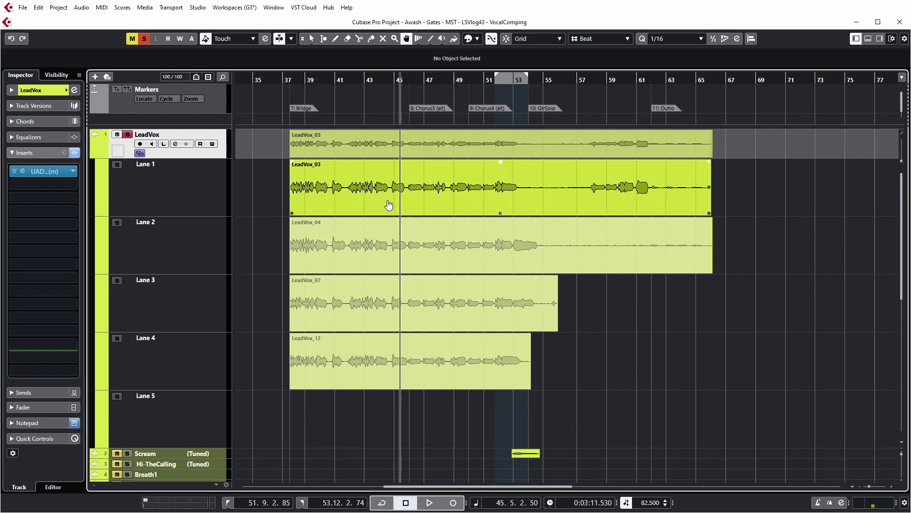
Step: Audition the Lane 1 take directly with the Comp tool from about bar 42
{"action": "left_click", "coordinate": [347, 188], "text": "ctrl"}
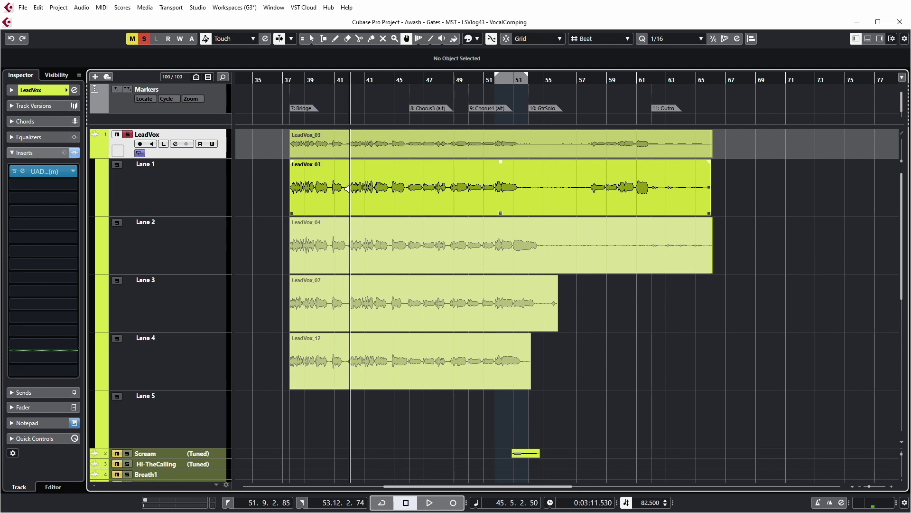
Step: Audition the takes in Lanes 2, 4 and 1 directly with the Comp tool, starting between about bars 40 and 45
{"action": "left_click", "coordinate": [386, 255], "text": "ctrl"}
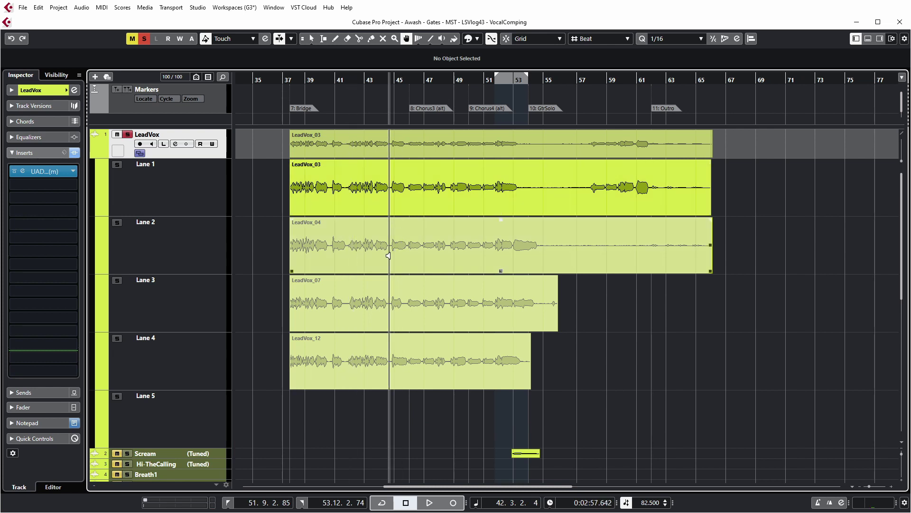
{"action": "left_click", "coordinate": [351, 366], "text": "ctrl"}
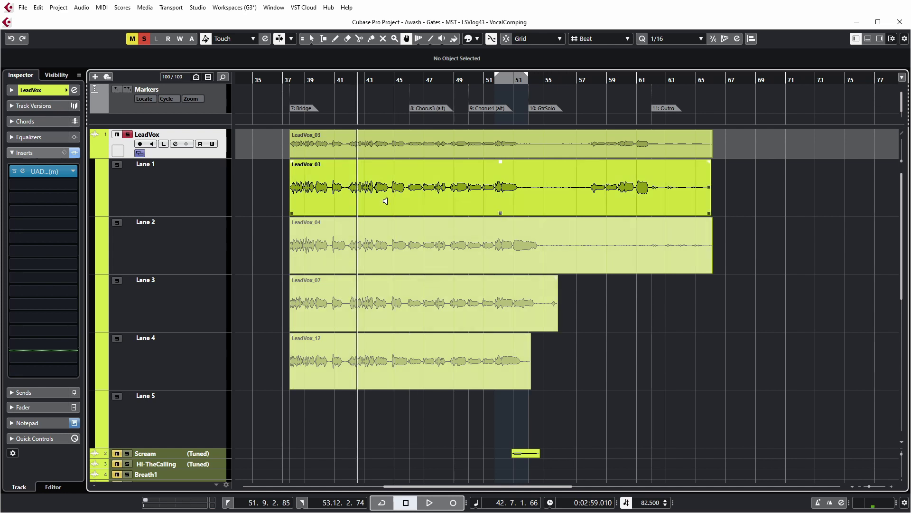
{"action": "left_click", "coordinate": [329, 199], "text": "ctrl"}
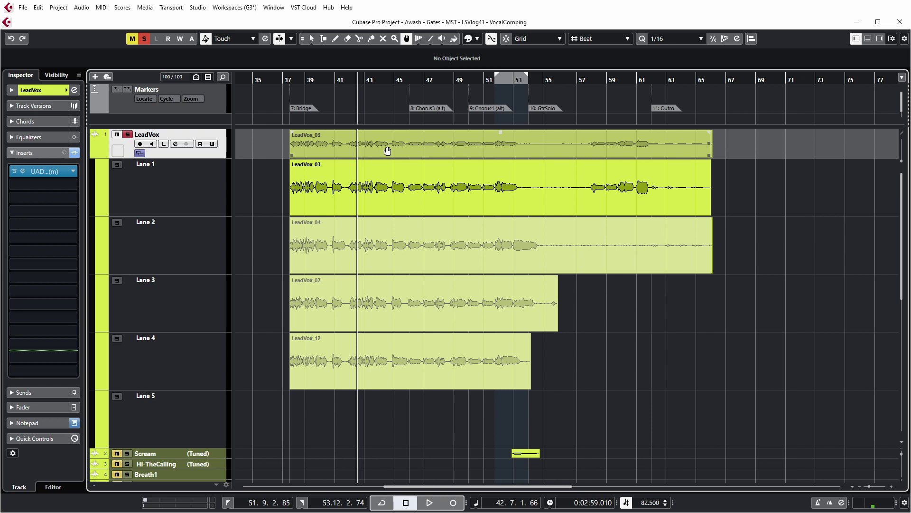
Step: Try to move the LeadVox_03 event on the main LeadVox track to start at 40.12.1.1, and undo the move
{"action": "left_click_drag", "start_coordinate": [387, 151], "coordinate": [432, 153]}
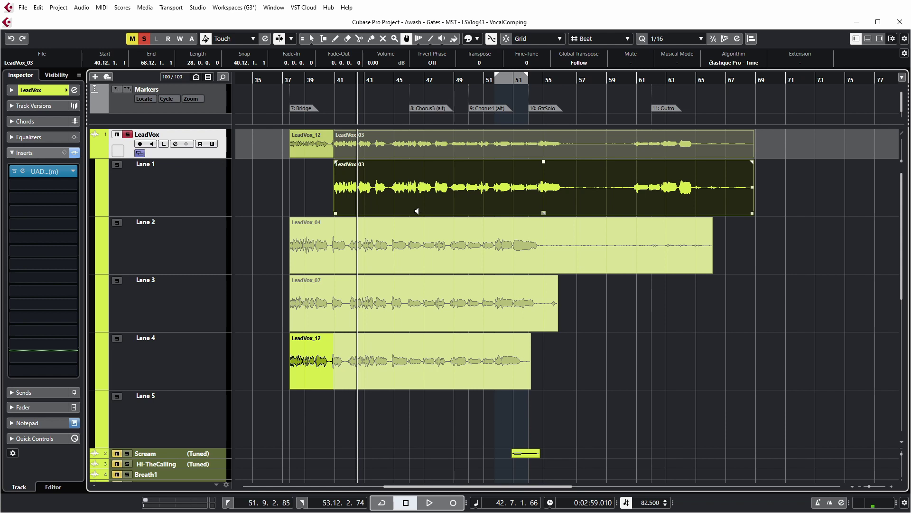
{"action": "key", "text": "ctrl+z"}
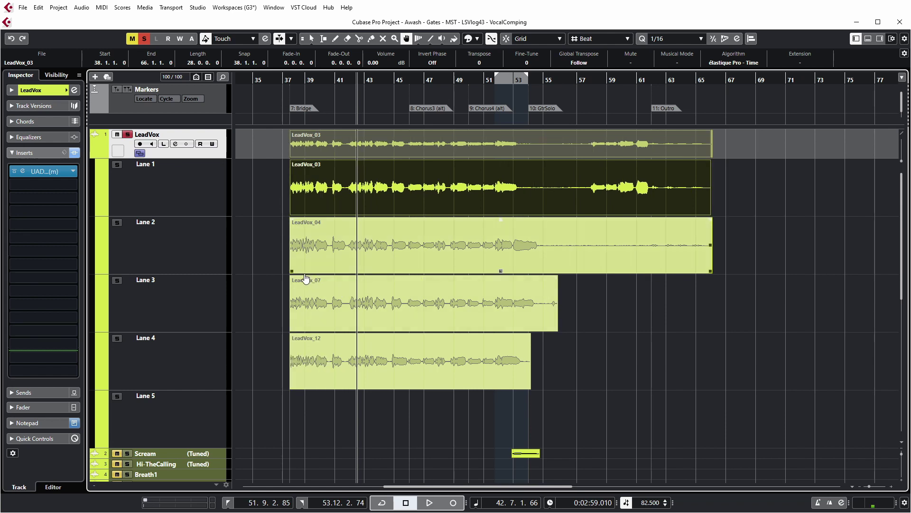
{"action": "key", "text": "ctrl+z"}
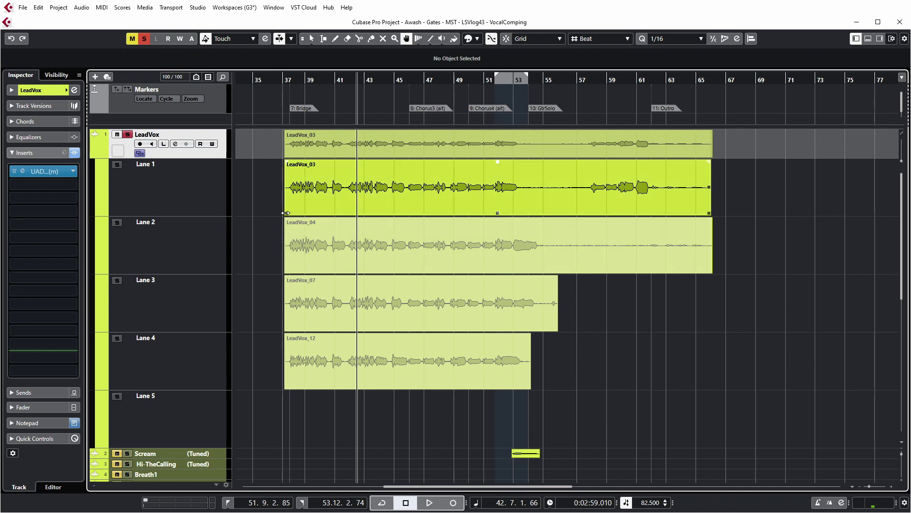
Step: Resize the start of all four takes together, first to 40.8.2.108 and back out to 37.1.2.1, and clear the selection
{"action": "left_click_drag", "start_coordinate": [285, 212], "coordinate": [330, 220]}
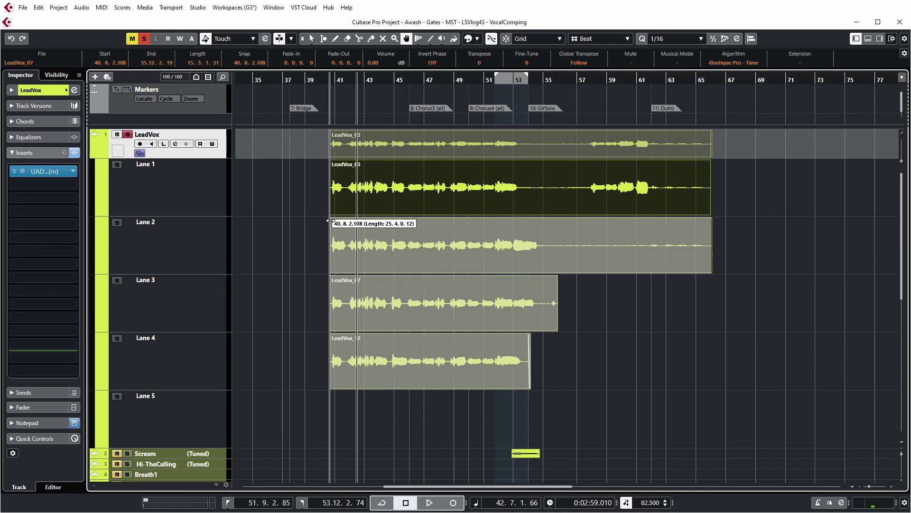
{"action": "left_click_drag", "start_coordinate": [330, 221], "coordinate": [284, 229]}
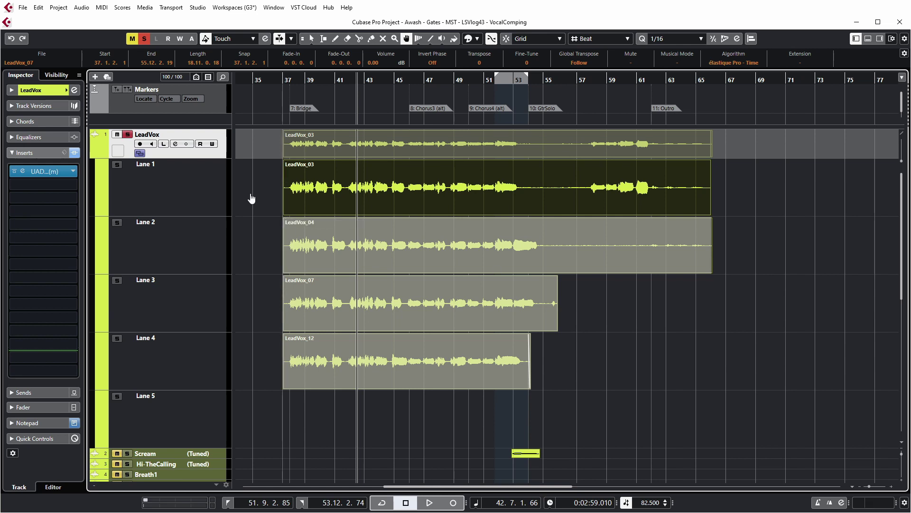
{"action": "left_click", "coordinate": [251, 199]}
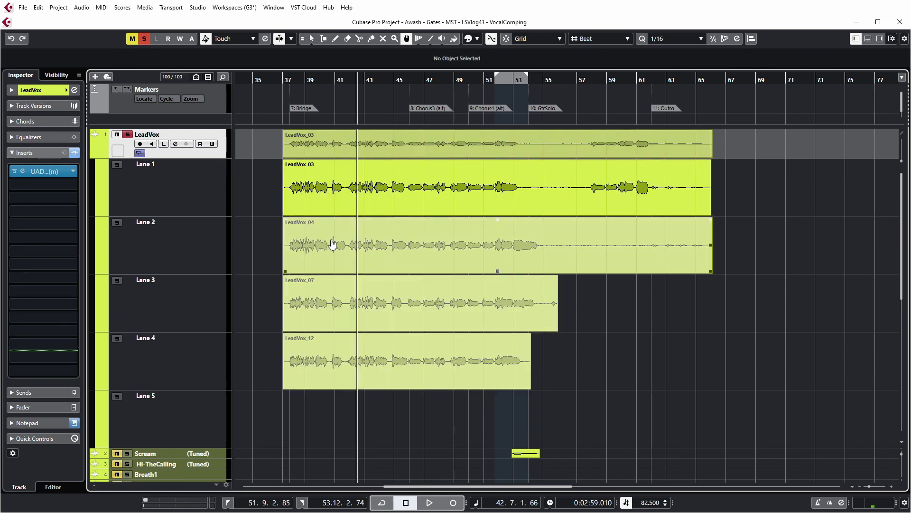
Step: Make LeadVox_04 in Lane 2 the active take throughout, bringing bars 37 to 48 into close view
{"action": "left_click", "coordinate": [415, 248]}
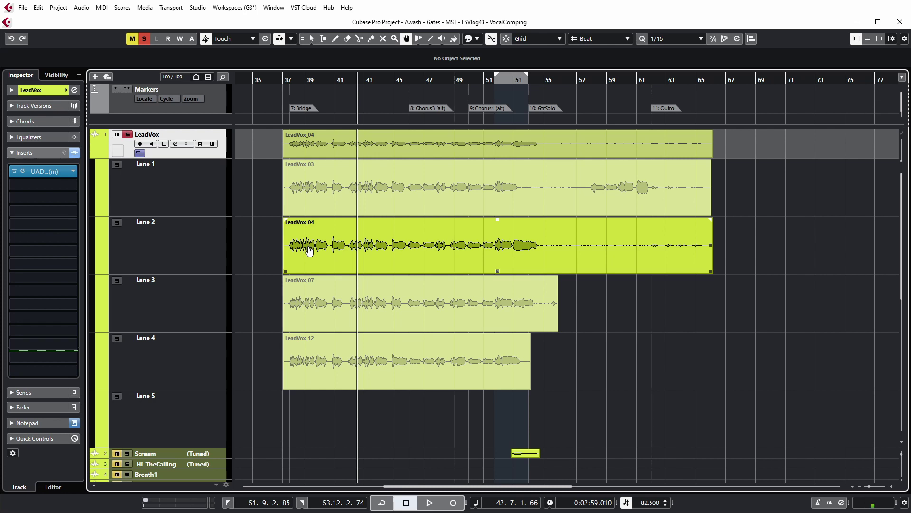
{"action": "key", "text": "h"}
{"action": "key", "text": "h"}
{"action": "key", "text": "h"}
{"action": "key", "text": "h"}
{"action": "key", "text": "h"}
{"action": "key", "text": "h"}
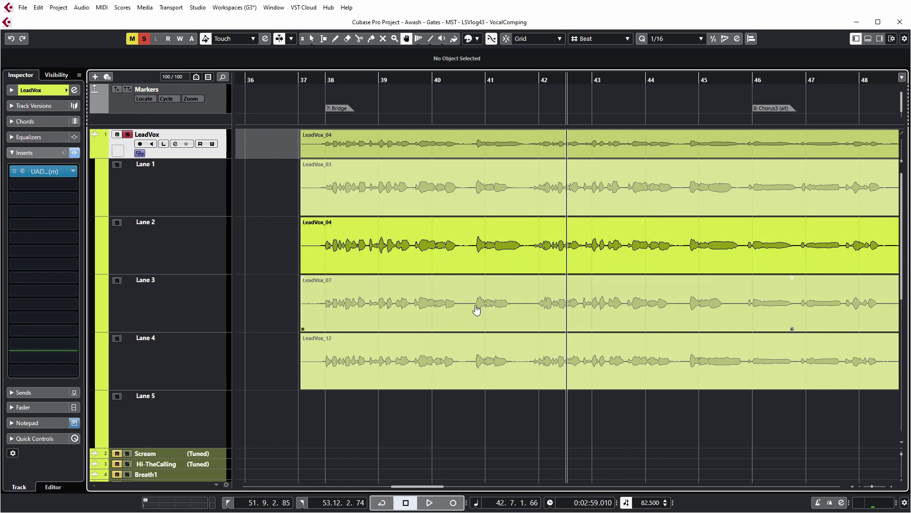
Step: Comp in LeadVox_07 from Lane 3 between about bars 40.6 and 41.9, followed by LeadVox_03 from Lane 1 until about bar 43.6
{"action": "left_click_drag", "start_coordinate": [466, 311], "coordinate": [533, 312]}
{"action": "left_click_drag", "start_coordinate": [623, 199], "coordinate": [533, 208]}
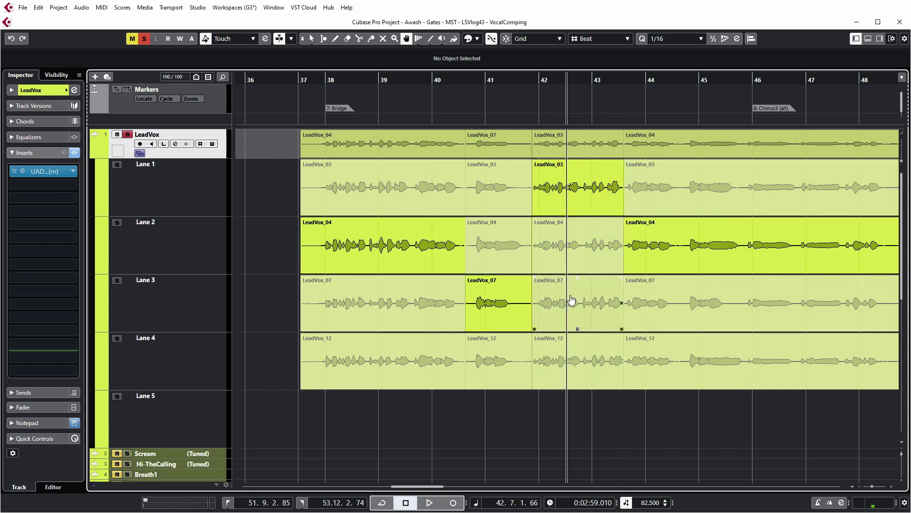
{"action": "left_click", "coordinate": [354, 257]}
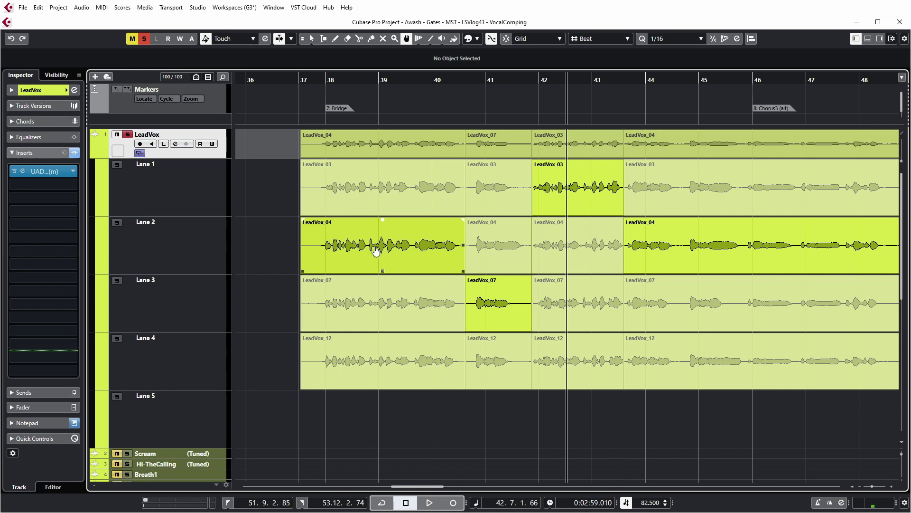
{"action": "left_click", "coordinate": [477, 303]}
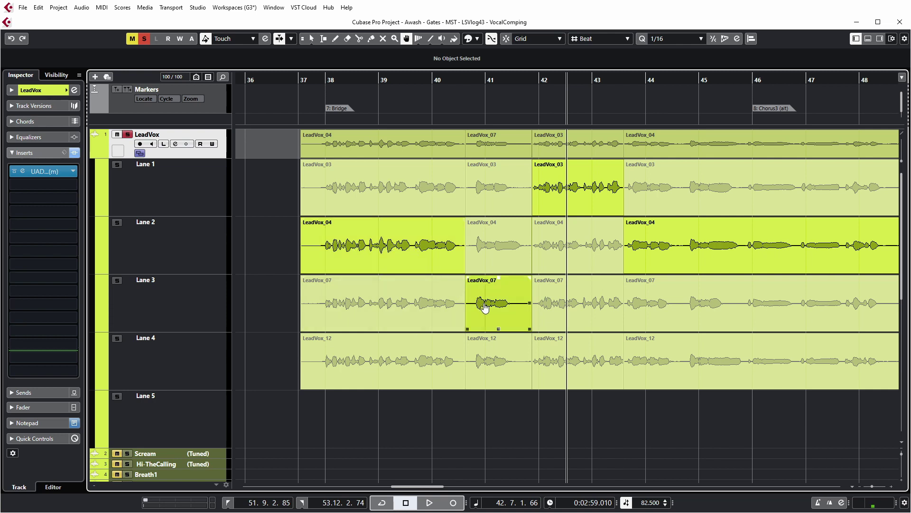
{"action": "left_click", "coordinate": [572, 187]}
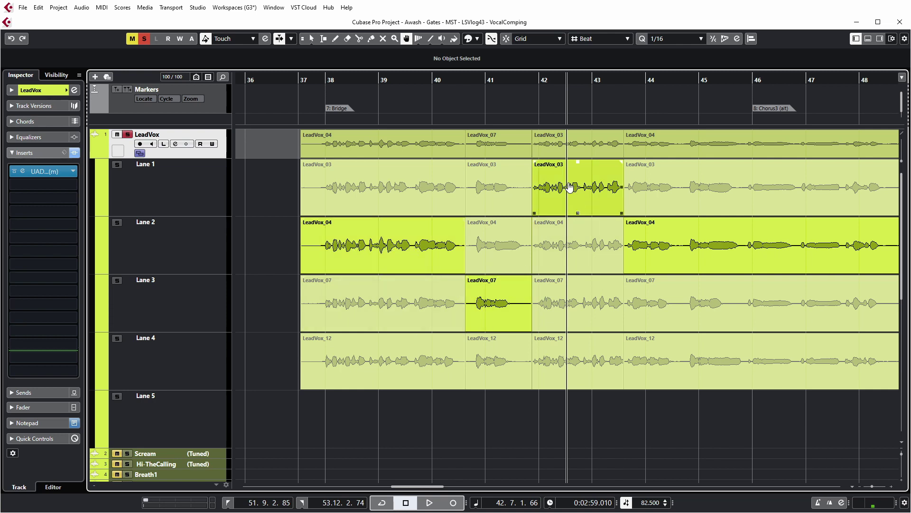
{"action": "left_click", "coordinate": [696, 260]}
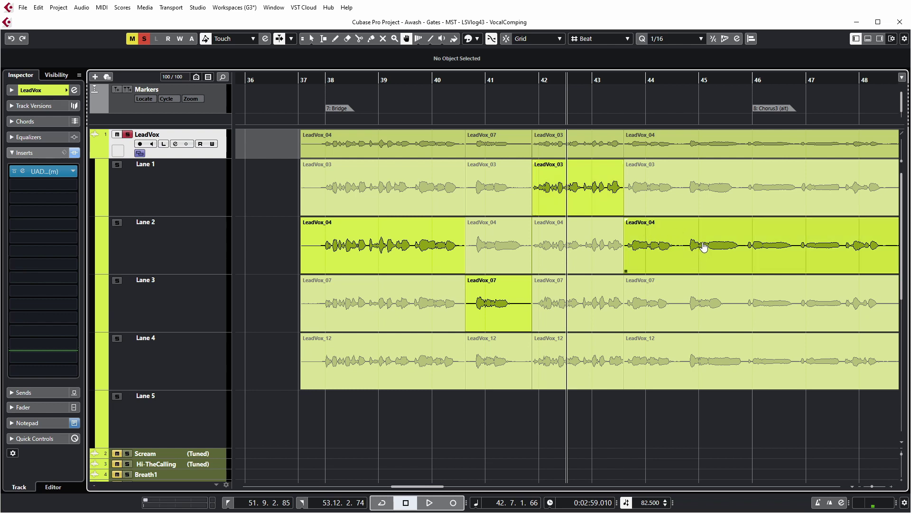
{"action": "key", "text": "h"}
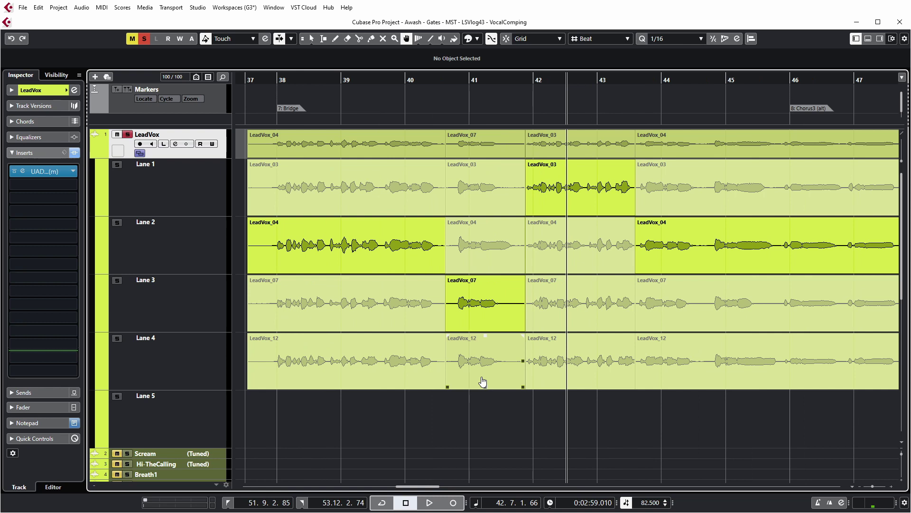
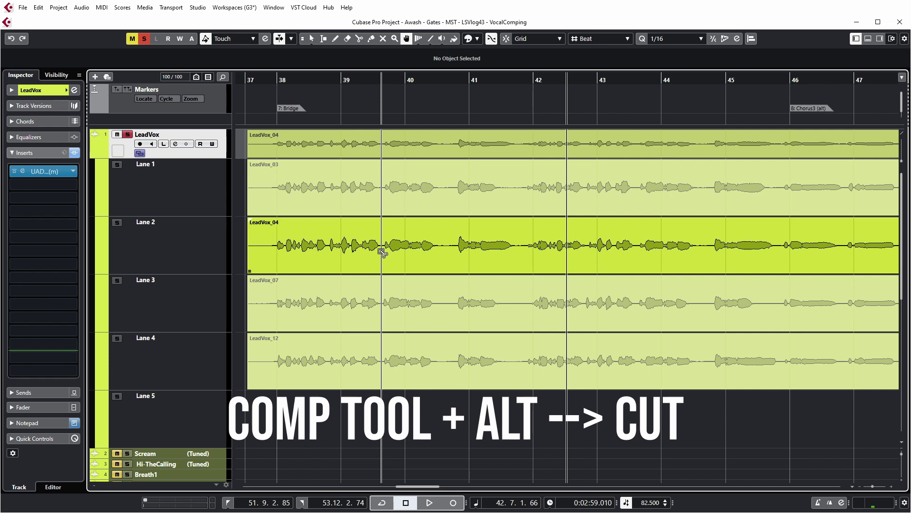
Step: Cut all takes at about bar 39.6 and cycle the section after the cut through Lanes 1, 3 and 4, ending on LeadVox_12
{"action": "left_click", "coordinate": [382, 252], "text": "alt"}
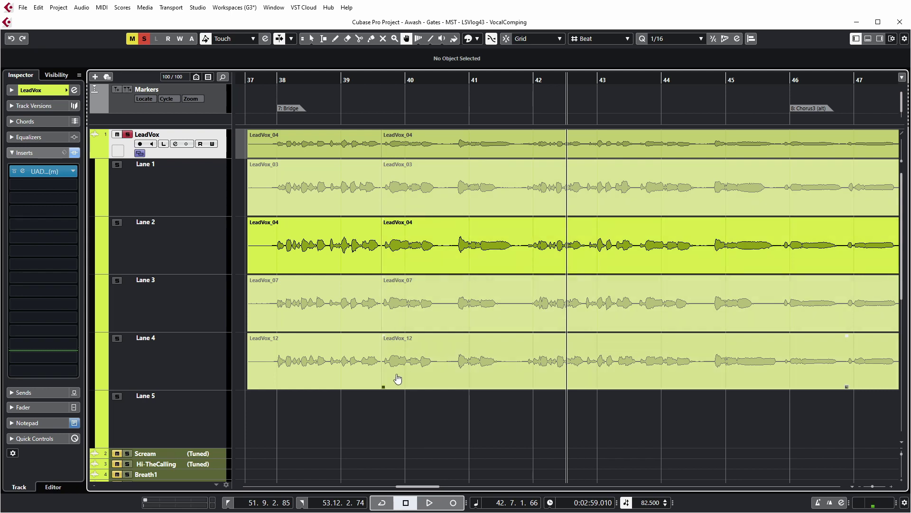
{"action": "left_click", "coordinate": [413, 186]}
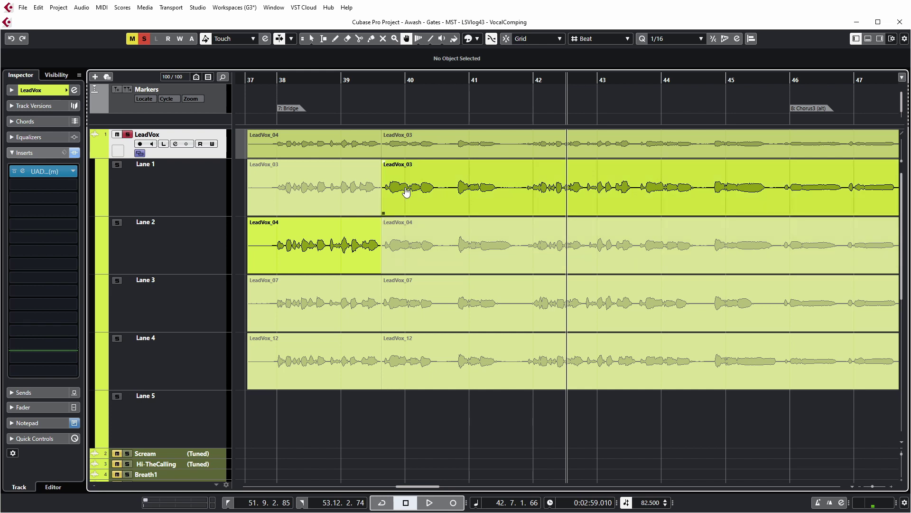
{"action": "left_click", "coordinate": [405, 302]}
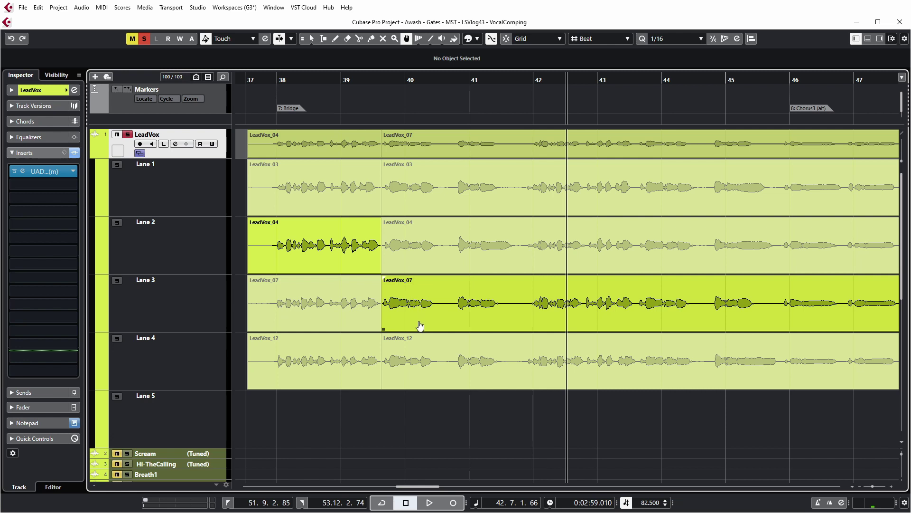
{"action": "left_click", "coordinate": [408, 363]}
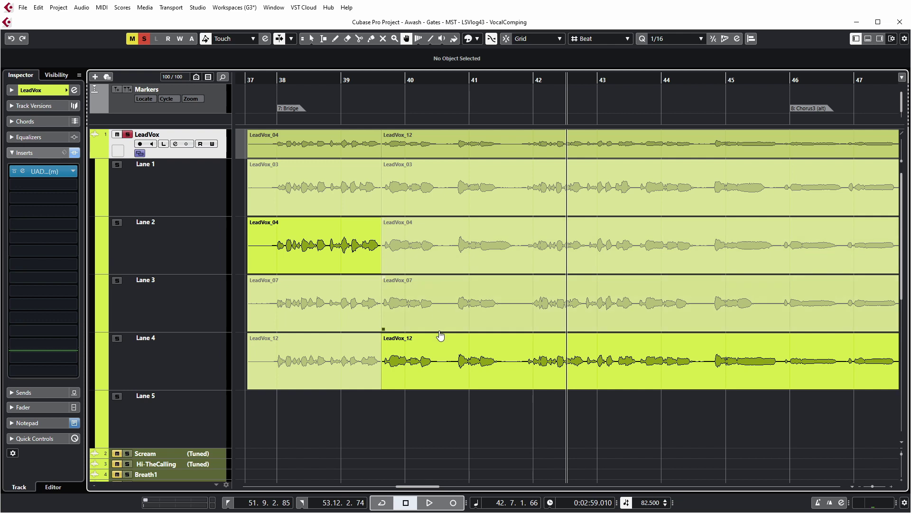
Step: Cut the takes at about bar 40.5, activate LeadVox_04 in Lane 2 after the cut, and play back the comp from there
{"action": "left_click", "coordinate": [441, 364], "text": "alt"}
{"action": "left_click", "coordinate": [468, 252]}
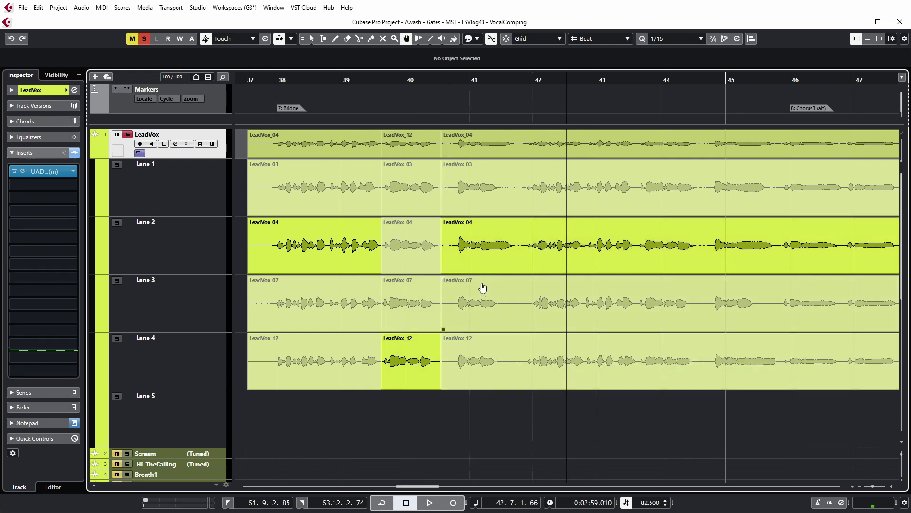
{"action": "left_click", "coordinate": [452, 80]}
{"action": "key", "text": "space"}
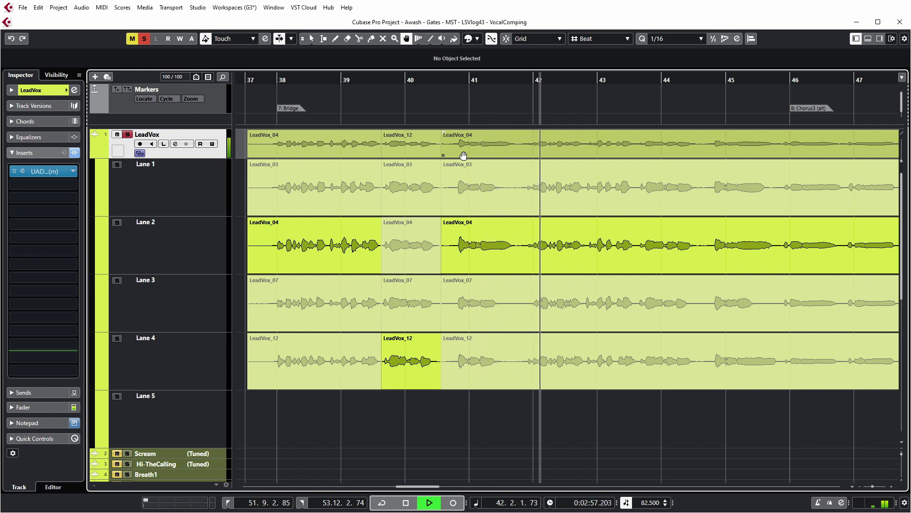
{"action": "key", "text": "space"}
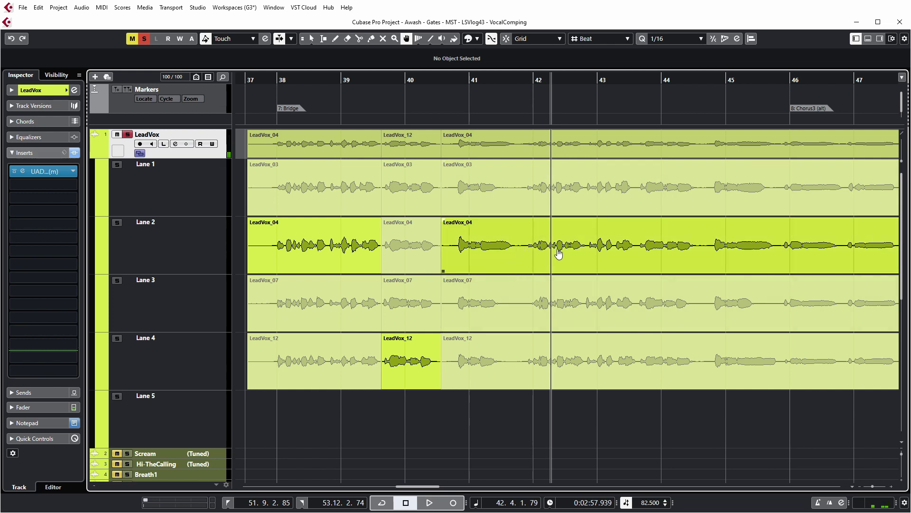
Step: Cut the takes at about bars 41.8 and 42.8, activating LeadVox_12 in Lane 4 between the cuts and LeadVox_04 in Lane 2 after them
{"action": "left_click", "coordinate": [519, 256]}
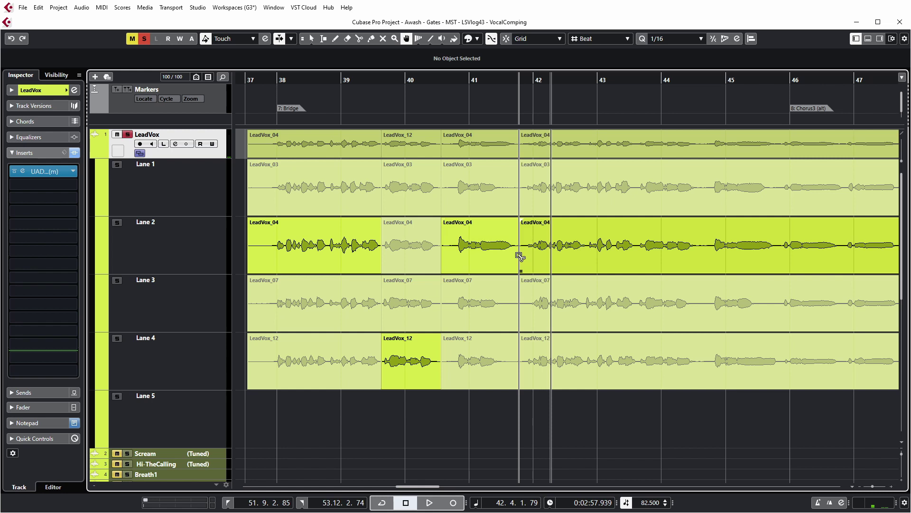
{"action": "left_click", "coordinate": [542, 353]}
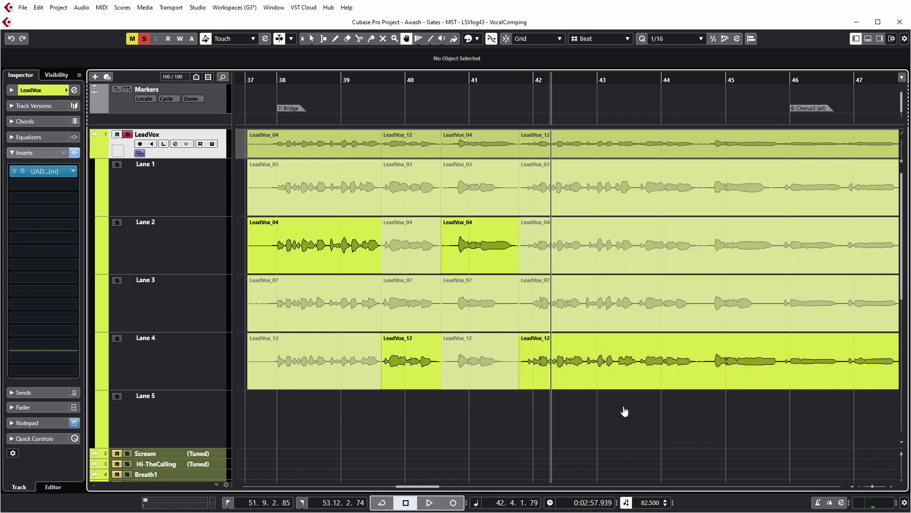
{"action": "left_click", "coordinate": [585, 370]}
{"action": "left_click", "coordinate": [634, 258]}
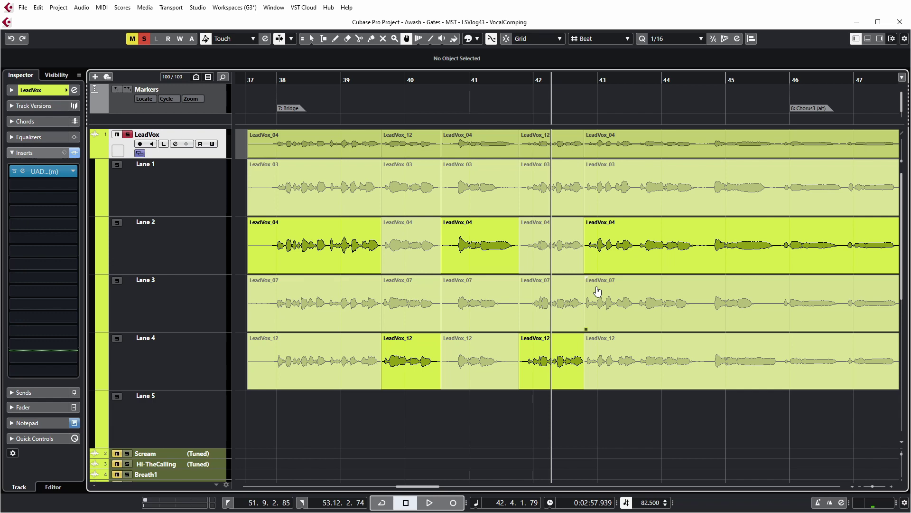
Step: Place the playhead at the cut before bar 43 and shift that boundary in all lanes to just before the bar 43 line
{"action": "left_click", "coordinate": [584, 81]}
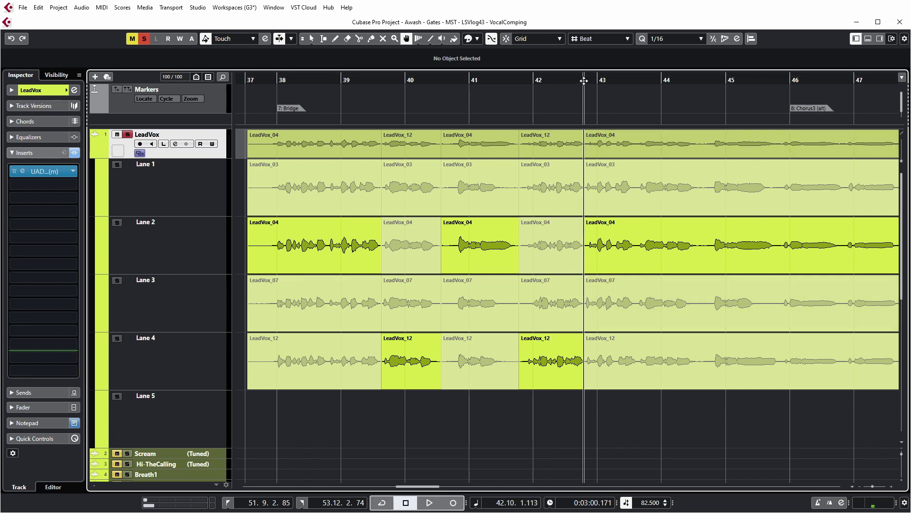
{"action": "scroll", "coordinate": [591, 380], "scroll_direction": "up", "scroll_amount": 6}
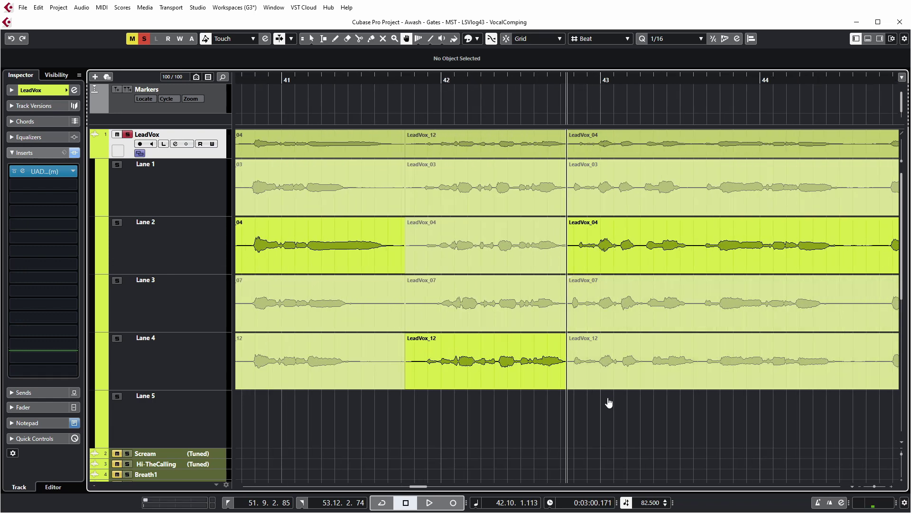
{"action": "left_click_drag", "start_coordinate": [566, 376], "coordinate": [603, 377]}
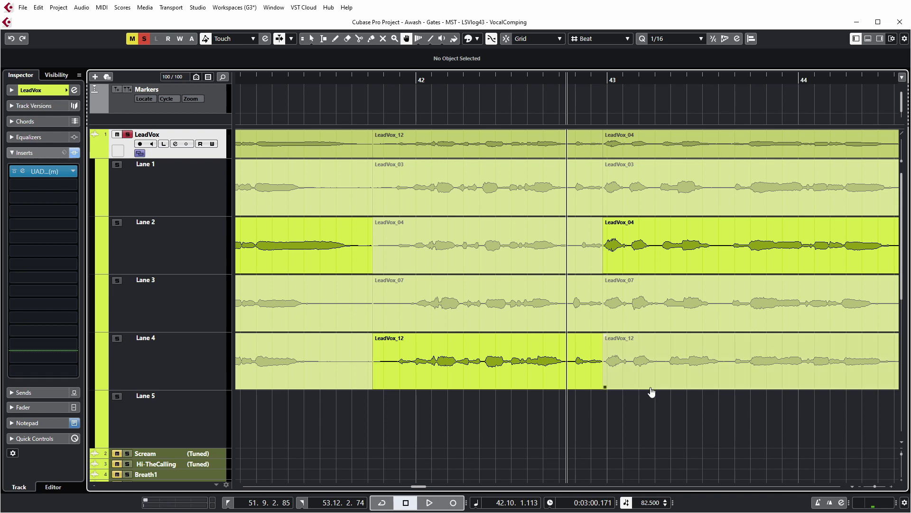
Step: Place the playhead at 42.4.1 and switch the section between about bars 41.8 and 43 to LeadVox_04 in Lane 2
{"action": "left_click", "coordinate": [470, 362]}
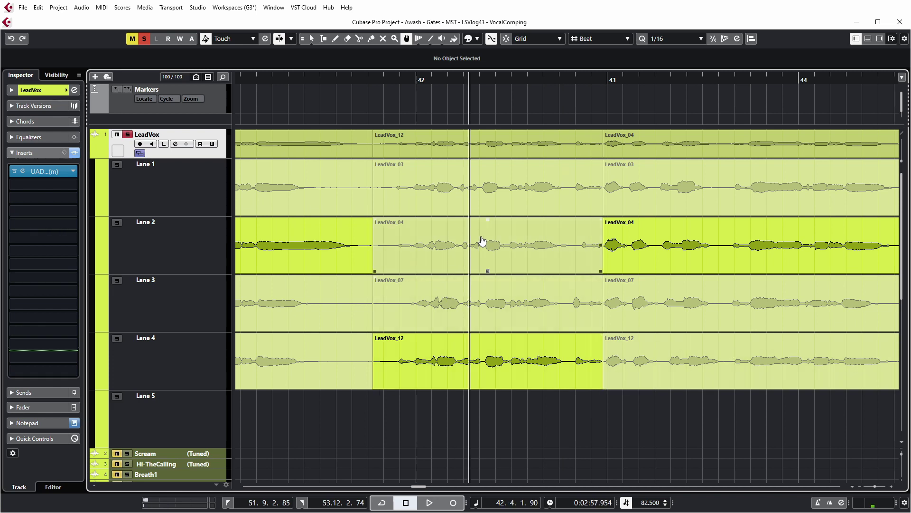
{"action": "left_click", "coordinate": [597, 259]}
{"action": "key", "text": "g"}
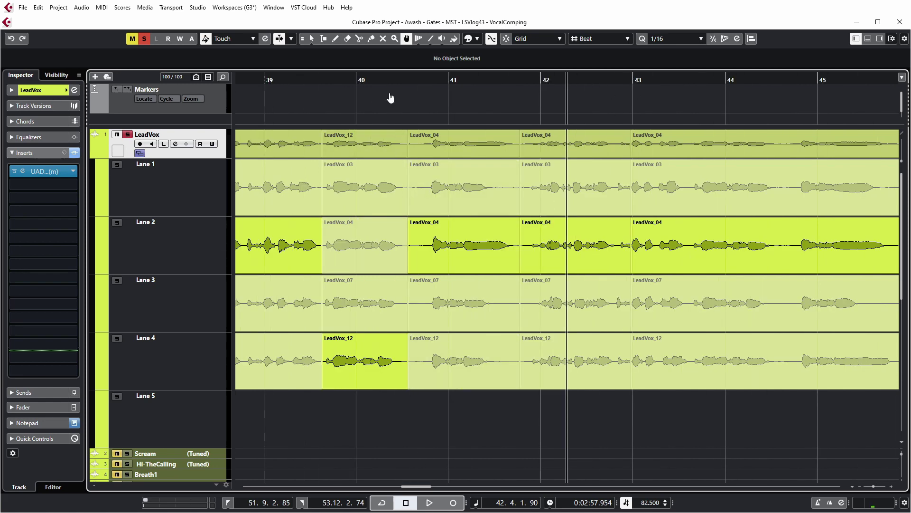
Step: Merge all sections across the four takes to remove the cuts, and activate LeadVox_04 in Lane 2 for the full length
{"action": "left_click", "coordinate": [407, 80]}
{"action": "key", "text": "g"}
{"action": "key", "text": "g"}
{"action": "key", "text": "g"}
{"action": "key", "text": "g"}
{"action": "key", "text": "g"}
{"action": "key", "text": "g"}
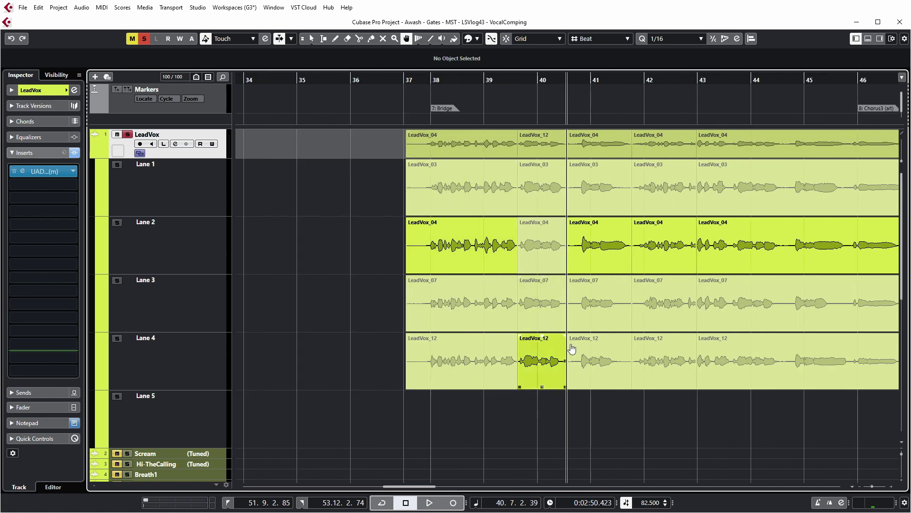
{"action": "left_click_drag", "start_coordinate": [409, 401], "coordinate": [879, 374]}
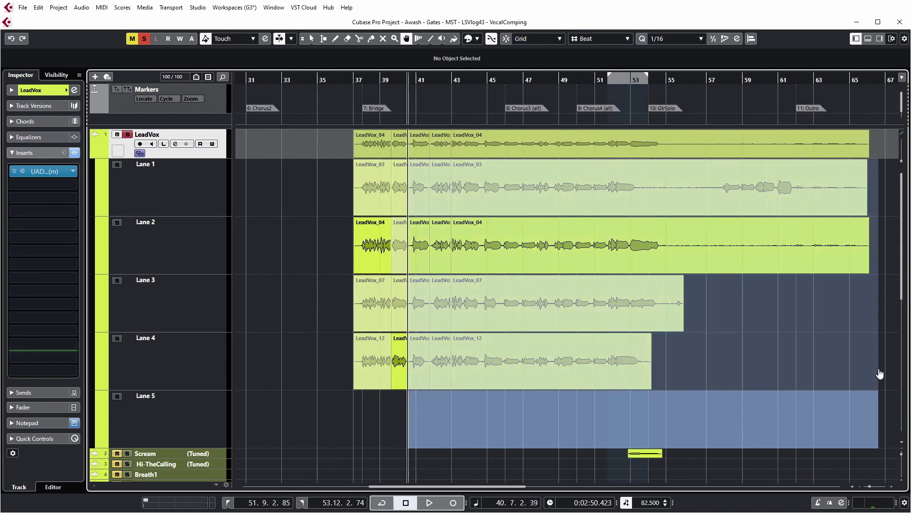
{"action": "left_click", "coordinate": [567, 351]}
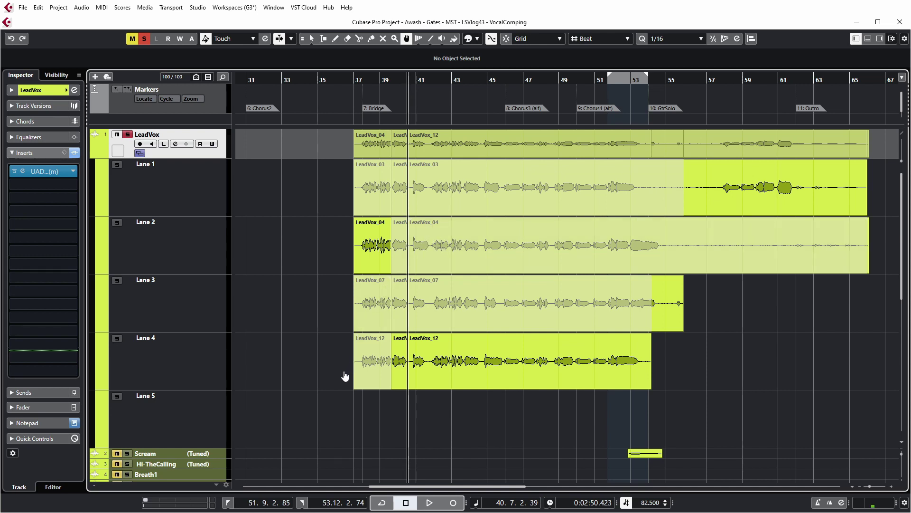
{"action": "left_click_drag", "start_coordinate": [344, 378], "coordinate": [875, 363]}
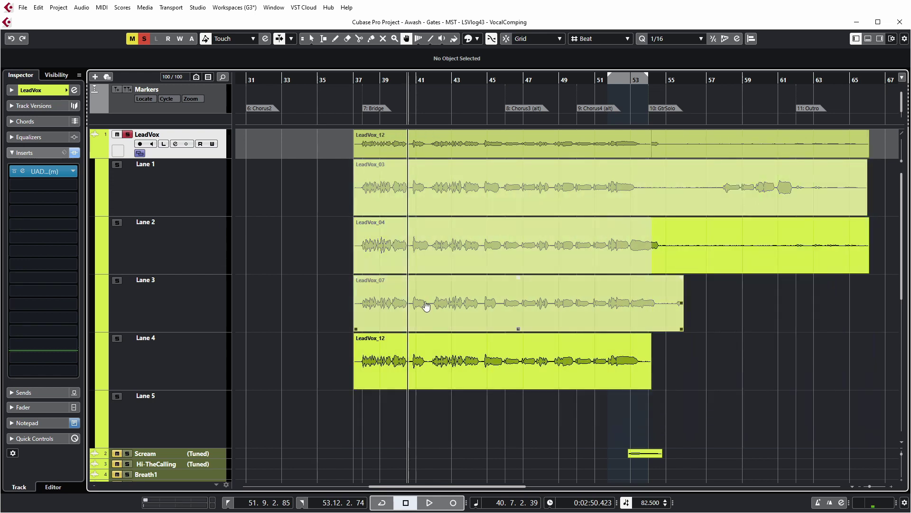
{"action": "left_click", "coordinate": [444, 245]}
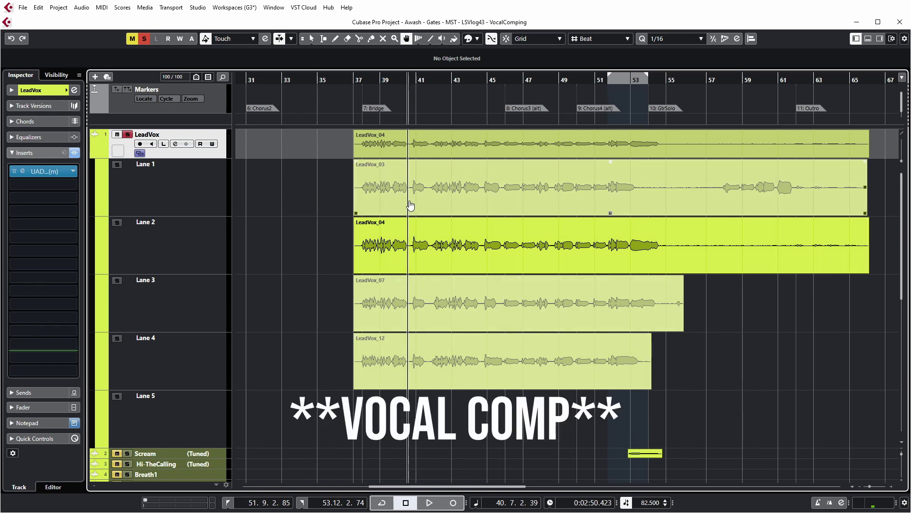
Step: Comp in LeadVox_03 around bar 41 and bars 58–63, LeadVox_07 around bars 45 and 53–55, and LeadVox_12 around bars 49–51
{"action": "left_click_drag", "start_coordinate": [410, 205], "coordinate": [431, 205]}
{"action": "left_click_drag", "start_coordinate": [481, 326], "coordinate": [504, 319]}
{"action": "left_click_drag", "start_coordinate": [552, 366], "coordinate": [606, 366]}
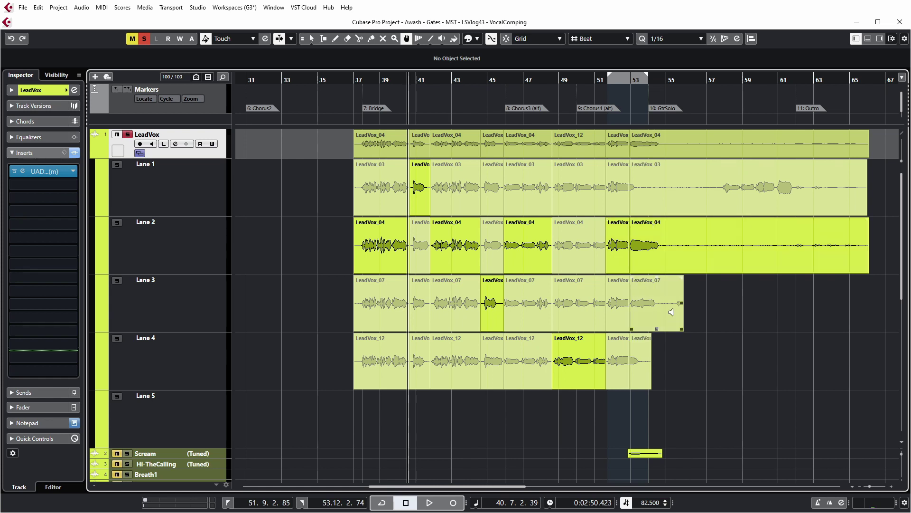
{"action": "left_click_drag", "start_coordinate": [638, 311], "coordinate": [683, 299]}
{"action": "left_click_drag", "start_coordinate": [722, 202], "coordinate": [819, 201]}
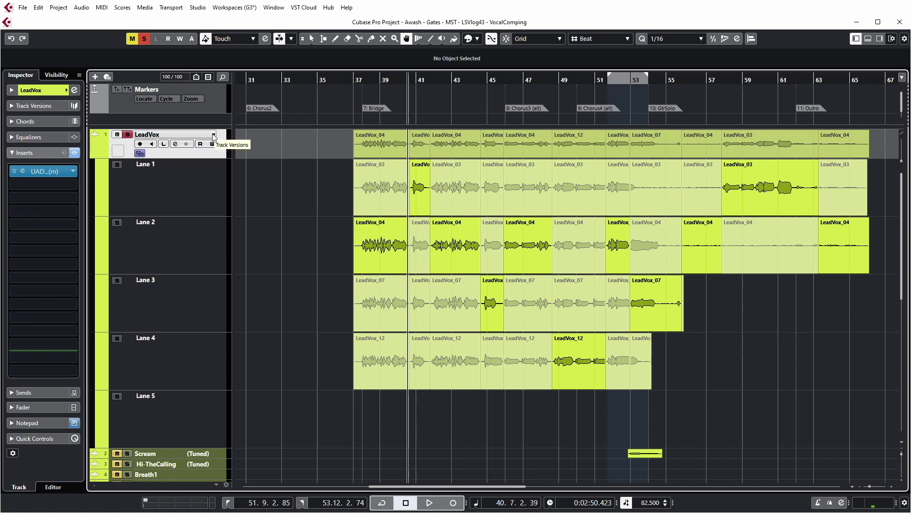
Step: Duplicate the LeadVox track version and name the copy Comped
{"action": "left_click", "coordinate": [212, 137]}
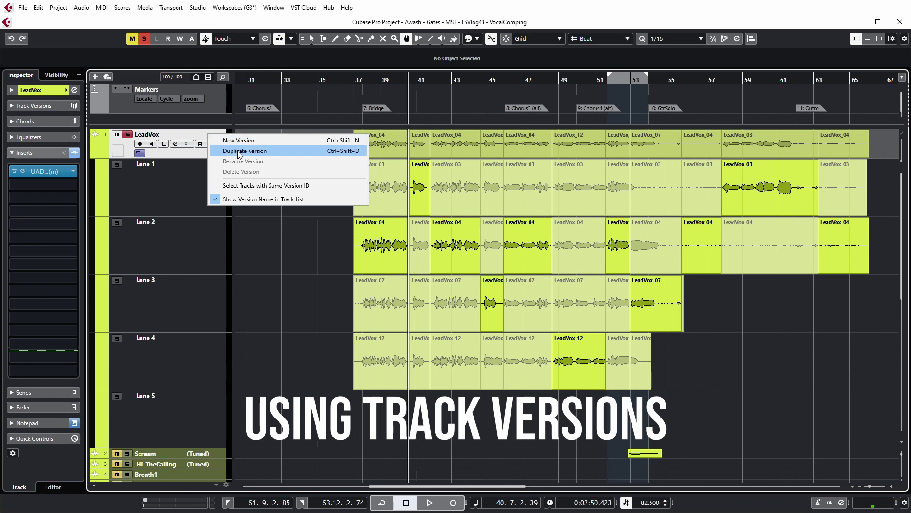
{"action": "left_click", "coordinate": [239, 151]}
{"action": "double_click", "coordinate": [203, 136]}
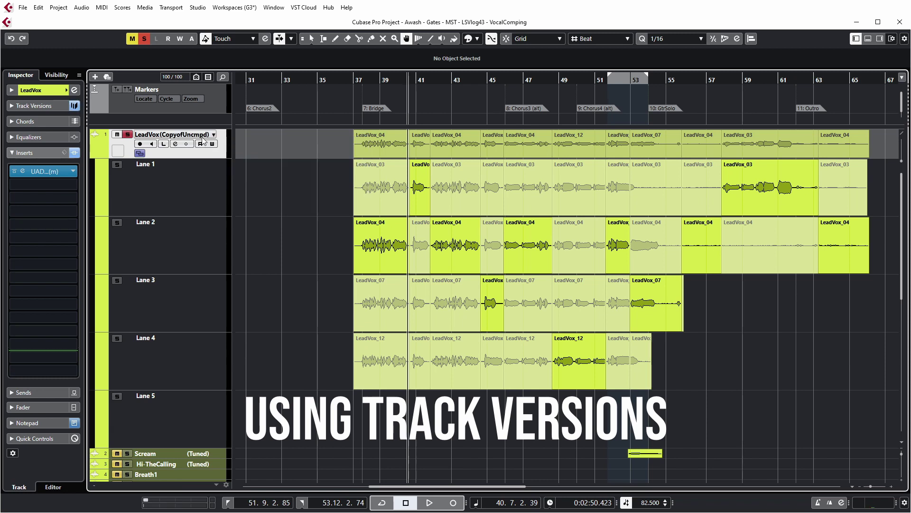
{"action": "type", "text": "Com"}
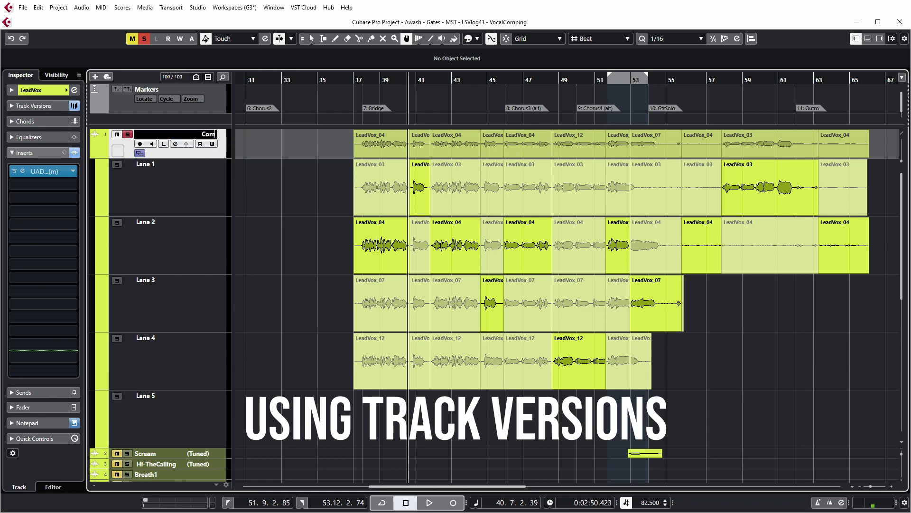
{"action": "type", "text": "ped"}
{"action": "key", "text": "Return"}
Step: Check the Uncomped version of the LeadVox track and return to the Comped version
{"action": "left_click", "coordinate": [208, 136]}
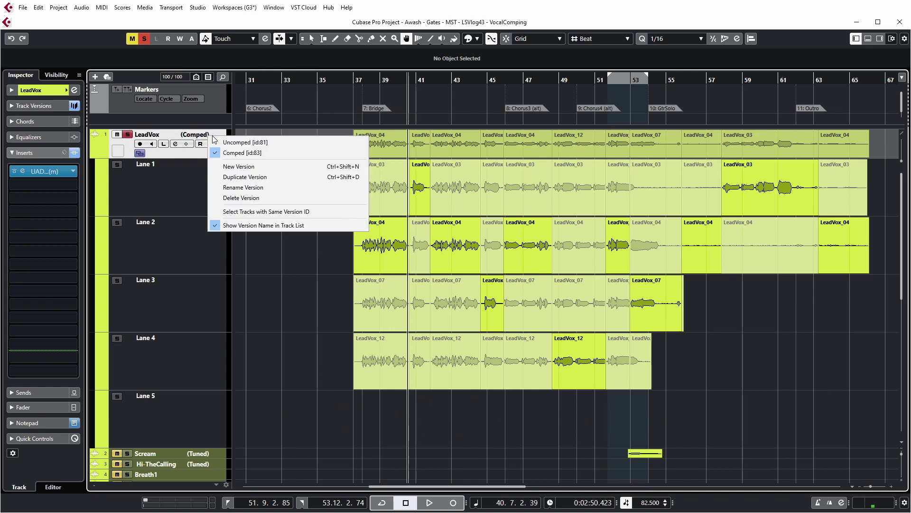
{"action": "left_click", "coordinate": [247, 142]}
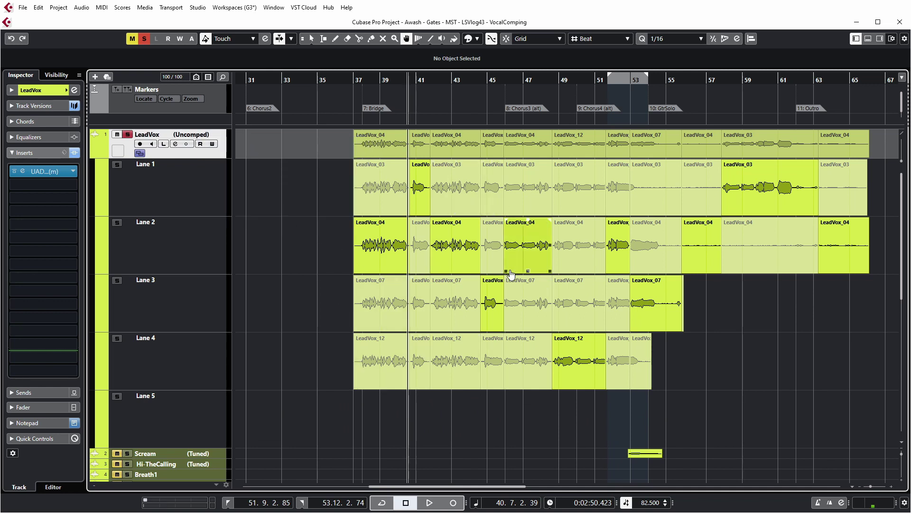
{"action": "left_click", "coordinate": [216, 138]}
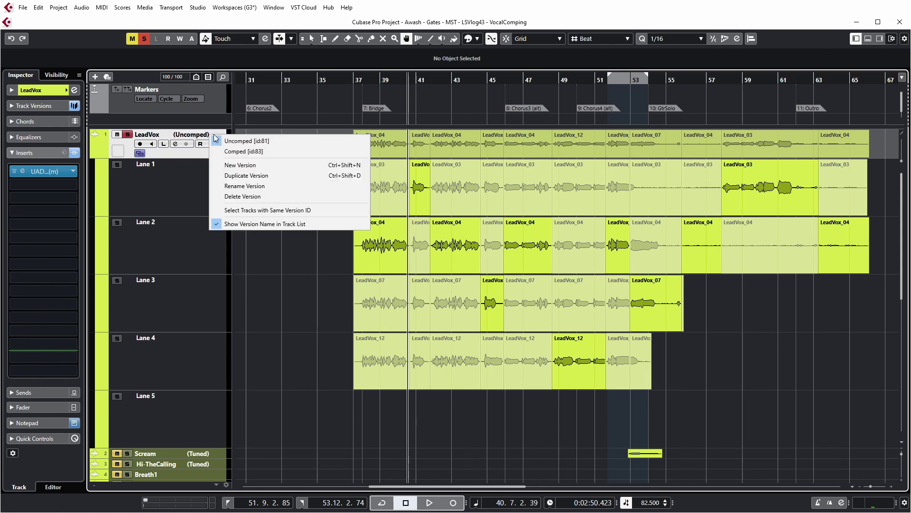
{"action": "left_click", "coordinate": [228, 152]}
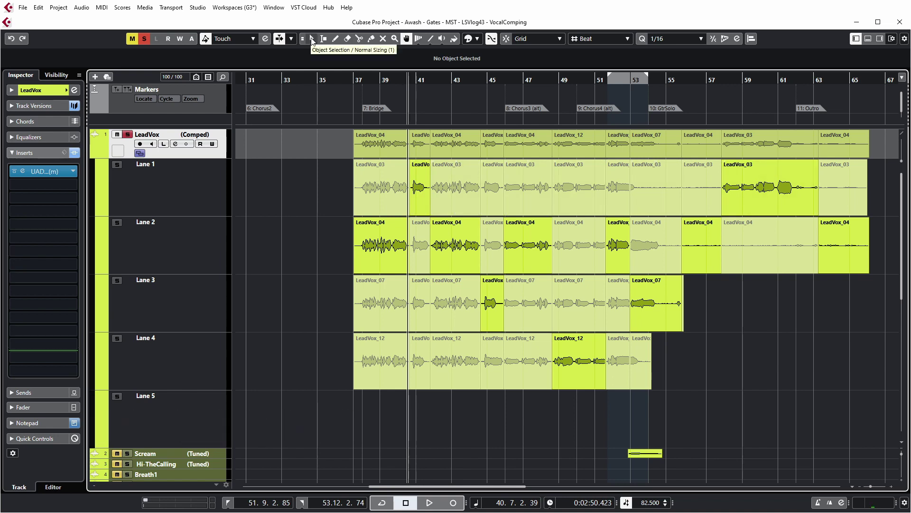
Step: Select all take events in the LeadVox lanes with the Object Selection tool and delete their overlaps
{"action": "left_click", "coordinate": [312, 40]}
{"action": "left_click_drag", "start_coordinate": [324, 420], "coordinate": [891, 152]}
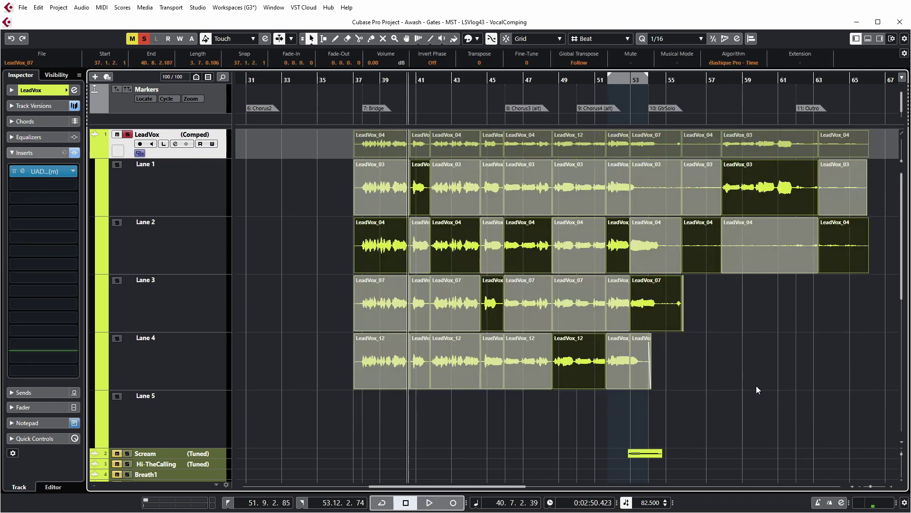
{"action": "left_click", "coordinate": [87, 9]}
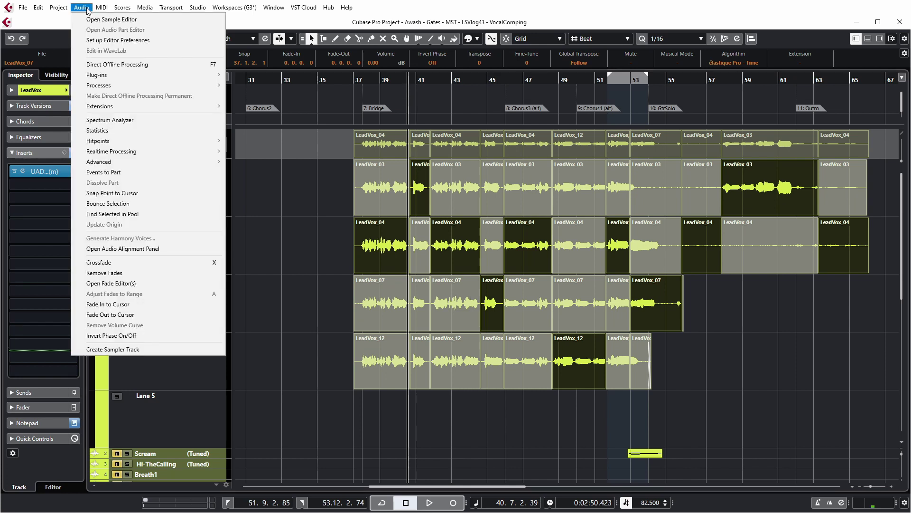
{"action": "mouse_move", "coordinate": [112, 165]}
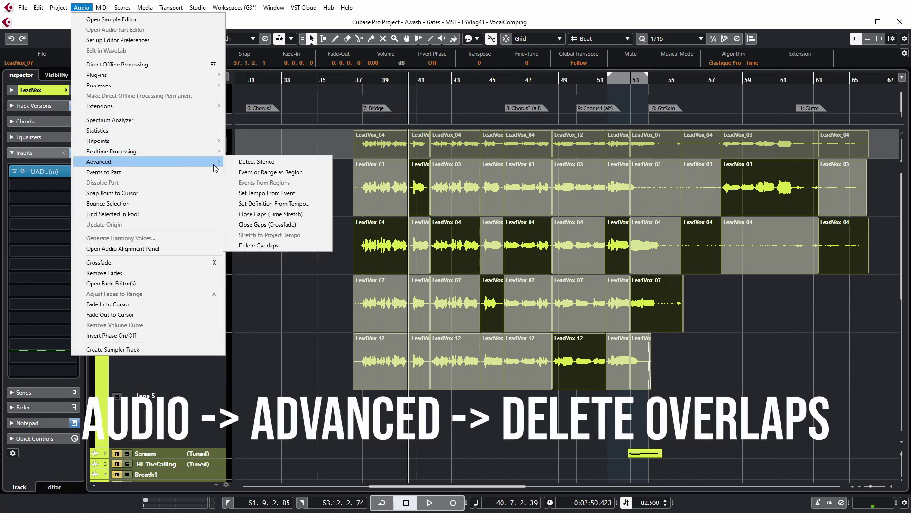
{"action": "left_click", "coordinate": [286, 247]}
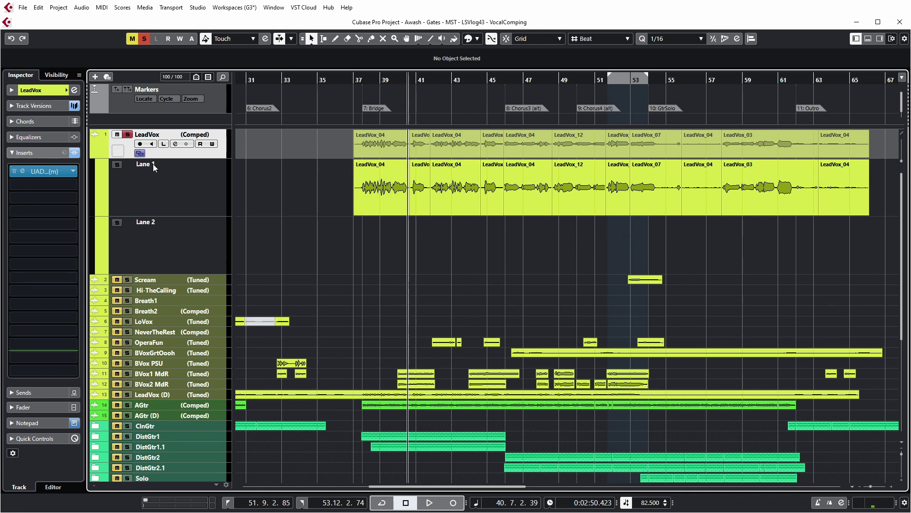
Step: Hide the LeadVox lanes and enlarge the track's height to show the comped events in one tall row
{"action": "left_click", "coordinate": [139, 154]}
{"action": "left_click_drag", "start_coordinate": [222, 158], "coordinate": [219, 404]}
{"action": "left_click_drag", "start_coordinate": [369, 486], "coordinate": [394, 487]}
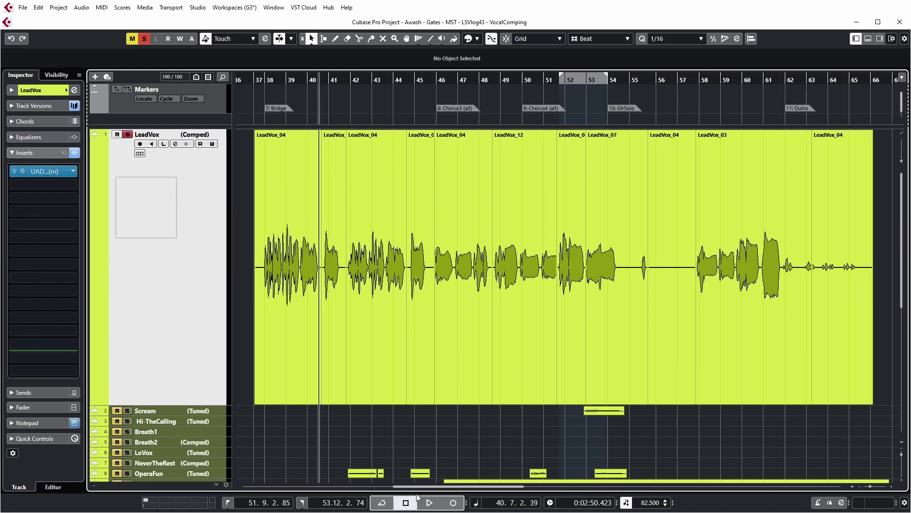
Step: Go through the comped LeadVox events one by one from bar 41 to the last event, and clear the selection
{"action": "left_click", "coordinate": [334, 179]}
{"action": "left_click", "coordinate": [380, 185]}
{"action": "left_click", "coordinate": [420, 191]}
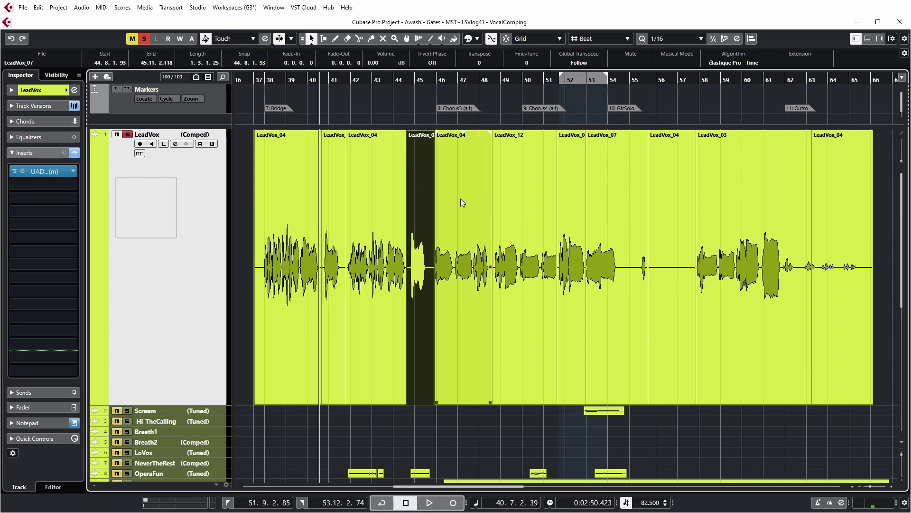
{"action": "left_click", "coordinate": [462, 199]}
{"action": "left_click", "coordinate": [516, 201]}
{"action": "left_click", "coordinate": [574, 206]}
{"action": "left_click", "coordinate": [617, 203]}
{"action": "left_click", "coordinate": [665, 204]}
{"action": "left_click", "coordinate": [746, 206]}
{"action": "left_click", "coordinate": [840, 203]}
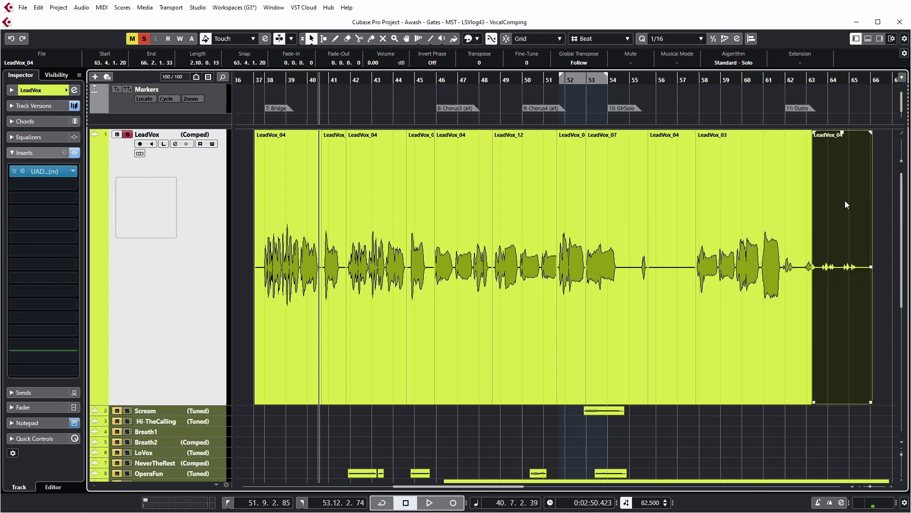
{"action": "left_click", "coordinate": [241, 299]}
Step: Select all the comped LeadVox events and apply crossfades between them
{"action": "scroll", "coordinate": [250, 267], "scroll_direction": "left", "scroll_amount": 1}
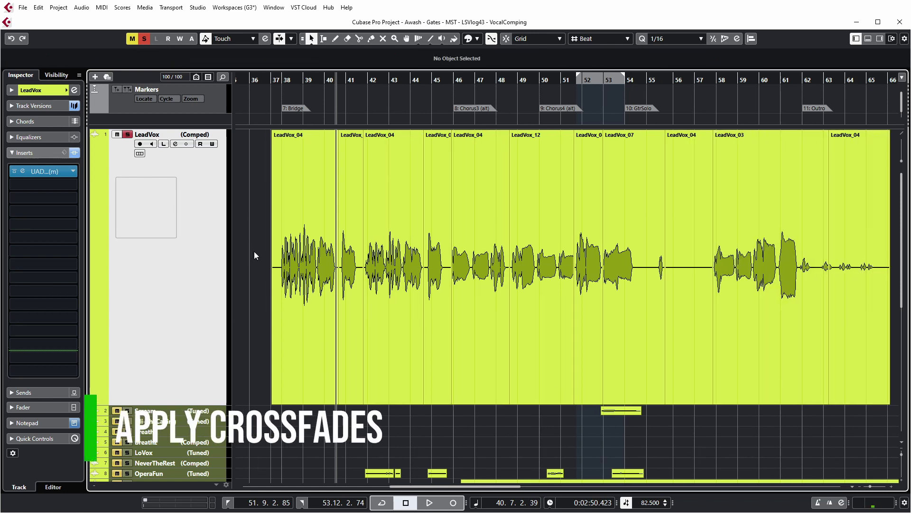
{"action": "left_click", "coordinate": [324, 164]}
{"action": "left_click", "coordinate": [257, 258]}
{"action": "left_click_drag", "start_coordinate": [255, 244], "coordinate": [896, 335]}
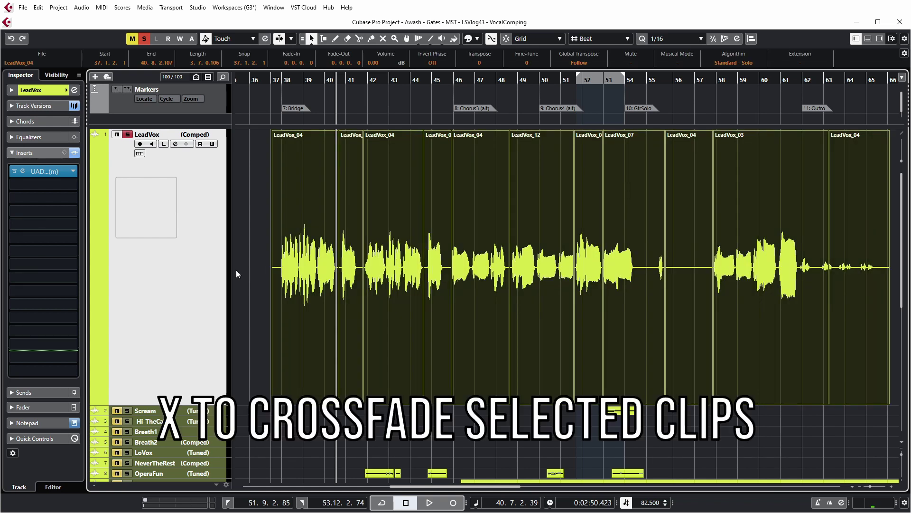
{"action": "key", "text": "x"}
Step: Examine the crossfade at about 45.12 between LeadVox_07 and LeadVox_04 up close, return to the full overview and deselect the events
{"action": "left_click", "coordinate": [450, 80]}
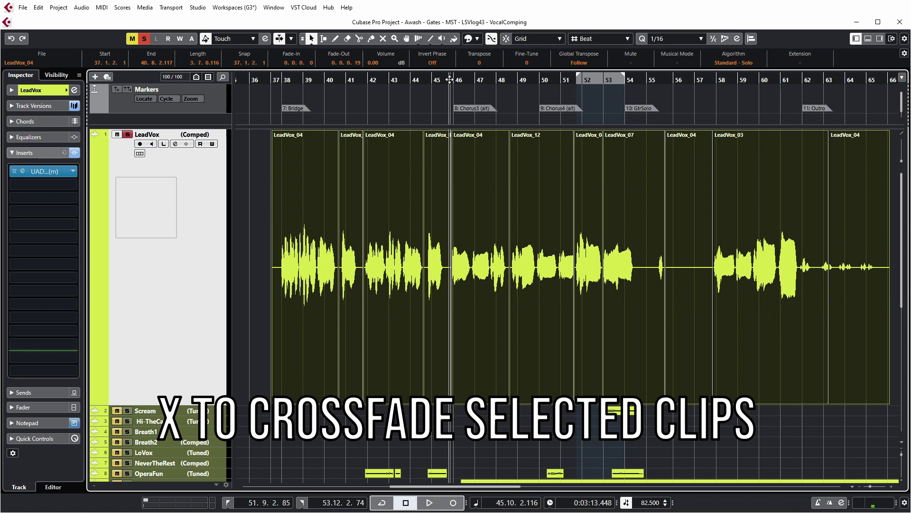
{"action": "left_click_drag", "start_coordinate": [450, 80], "coordinate": [657, 312]}
{"action": "key", "text": "h"}
{"action": "key", "text": "h"}
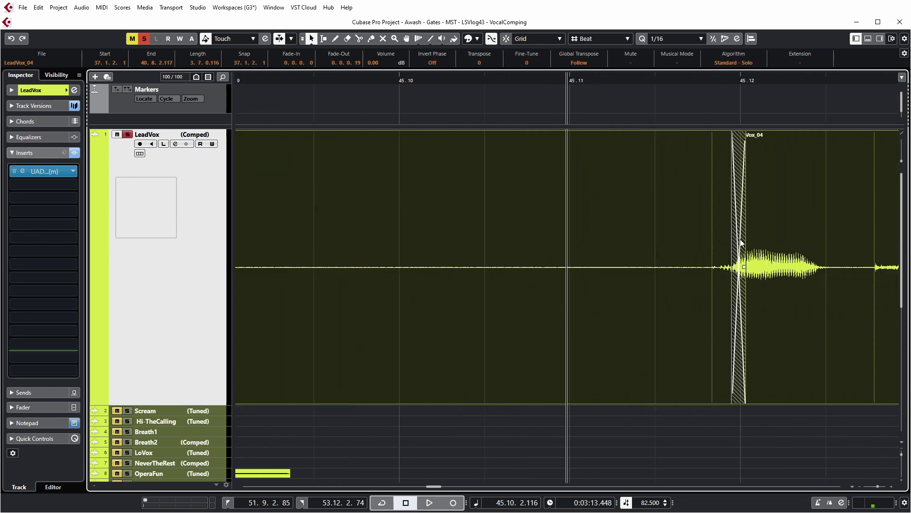
{"action": "key", "text": "g"}
{"action": "key", "text": "g"}
{"action": "key", "text": "g"}
{"action": "key", "text": "g"}
{"action": "key", "text": "g"}
{"action": "key", "text": "g"}
{"action": "key", "text": "g"}
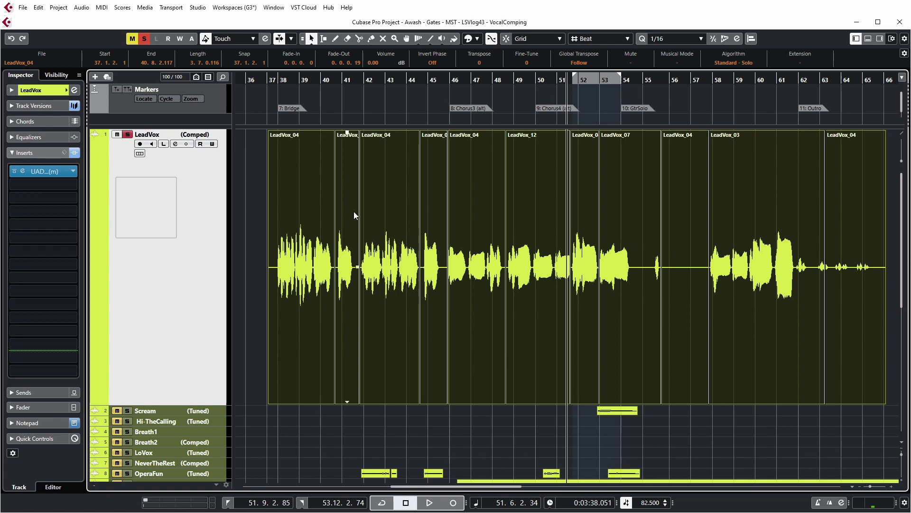
{"action": "left_click", "coordinate": [894, 272]}
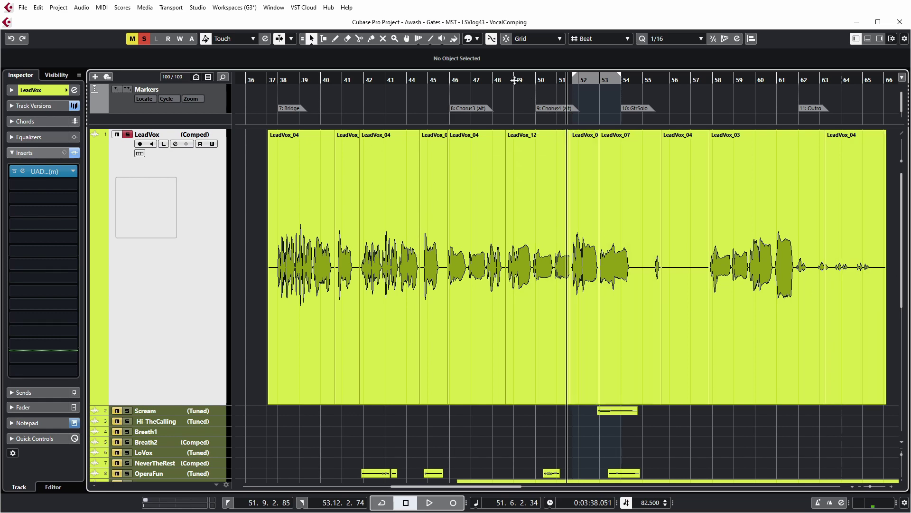
Step: Place the playhead at about 48.7 and examine the cut between LeadVox_04 and LeadVox_12
{"action": "left_click_drag", "start_coordinate": [508, 80], "coordinate": [731, 315]}
{"action": "key", "text": "g"}
{"action": "key", "text": "g"}
{"action": "key", "text": "g"}
{"action": "key", "text": "g"}
{"action": "key", "text": "g"}
{"action": "key", "text": "g"}
{"action": "key", "text": "g"}
{"action": "key", "text": "g"}
{"action": "key", "text": "g"}
{"action": "key", "text": "g"}
{"action": "key", "text": "g"}
{"action": "key", "text": "g"}
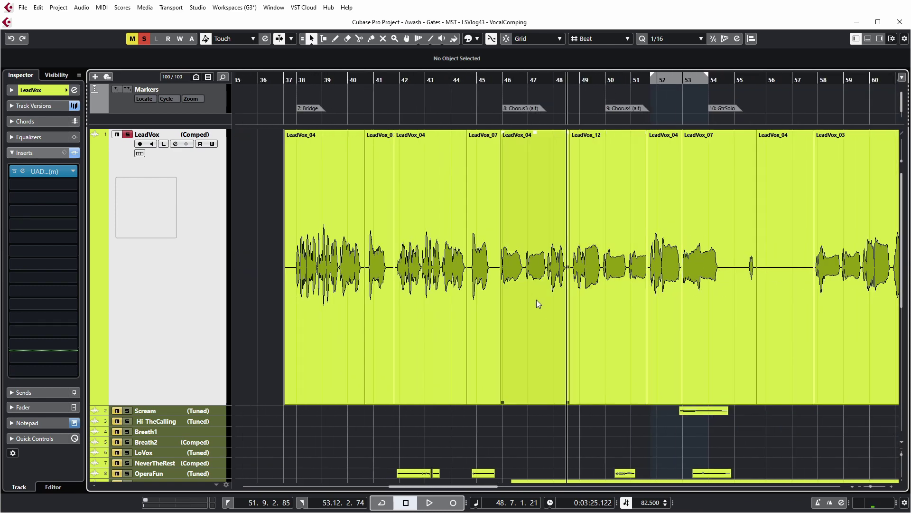
{"action": "key", "text": "g"}
Step: Shift the boundary between the first LeadVox_04 event and LeadVox_03 from about 40.9 to just before 41.3, inside the sung phrase
{"action": "left_click_drag", "start_coordinate": [427, 80], "coordinate": [454, 334]}
{"action": "key", "text": "g"}
{"action": "key", "text": "g"}
{"action": "key", "text": "g"}
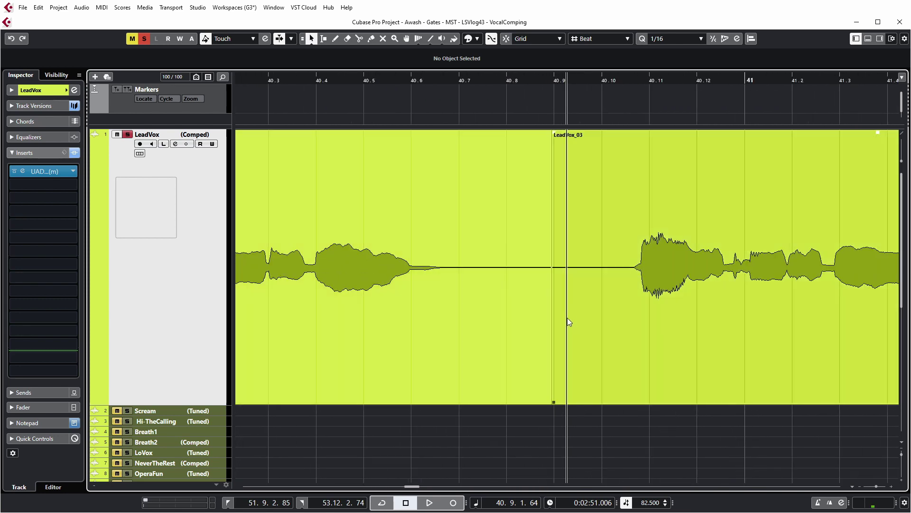
{"action": "left_click_drag", "start_coordinate": [551, 317], "coordinate": [832, 316]}
Step: Place the playhead at the cut just before 41.3 and crossfade the LeadVox_04 and LeadVox_03 events there
{"action": "left_click_drag", "start_coordinate": [412, 486], "coordinate": [421, 489]}
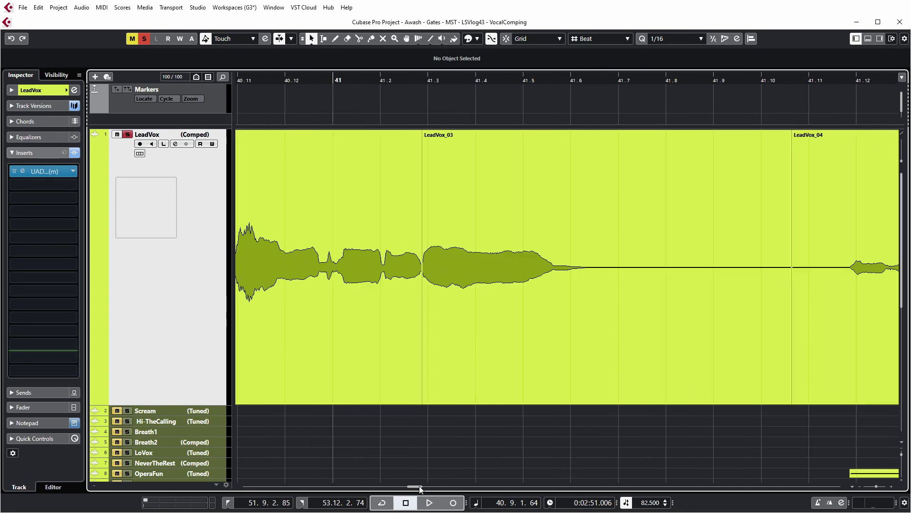
{"action": "key", "text": "n"}
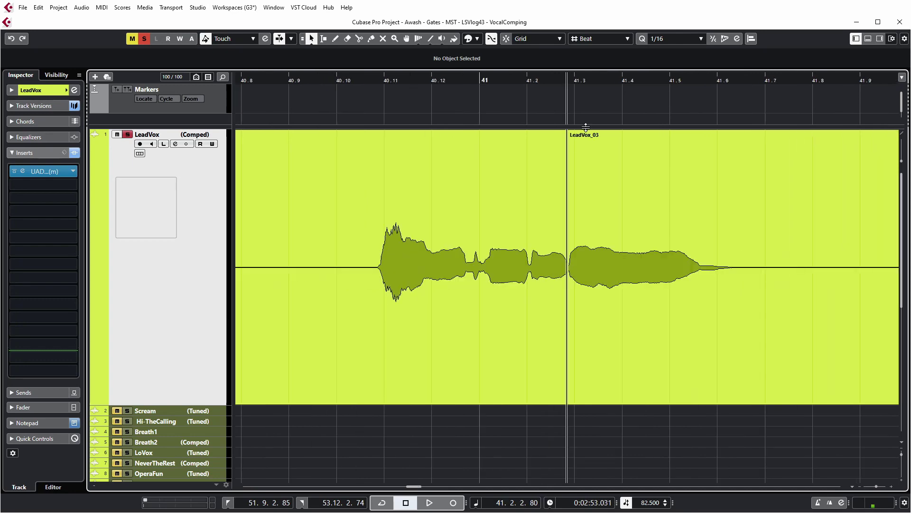
{"action": "key", "text": "h"}
{"action": "key", "text": "h"}
{"action": "key", "text": "h"}
{"action": "key", "text": "h"}
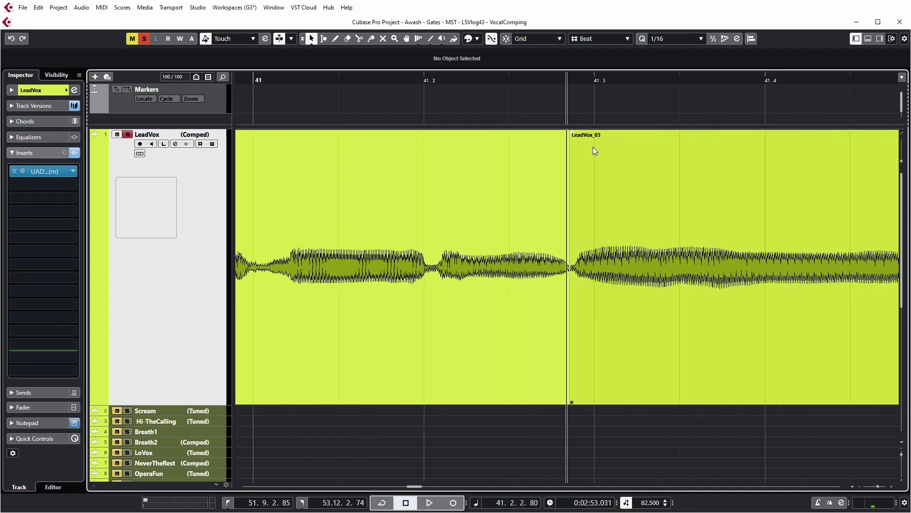
{"action": "key", "text": "h"}
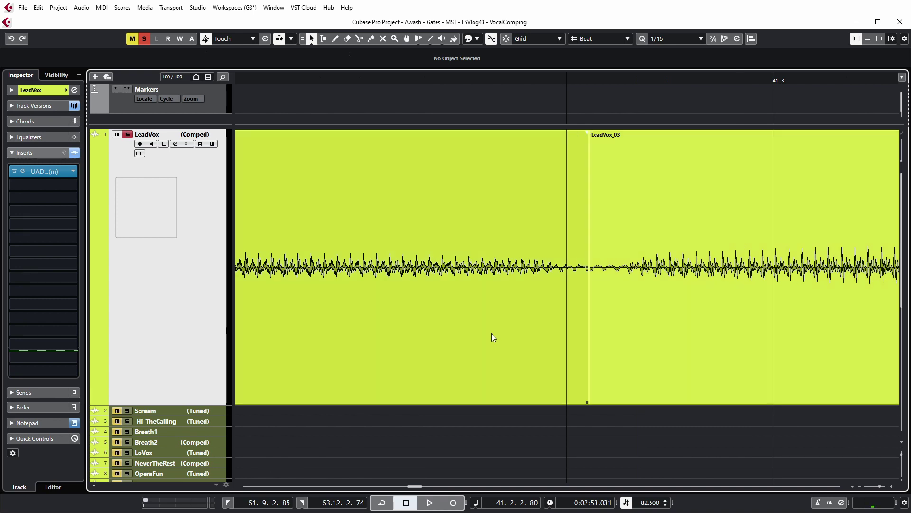
{"action": "left_click", "coordinate": [491, 335]}
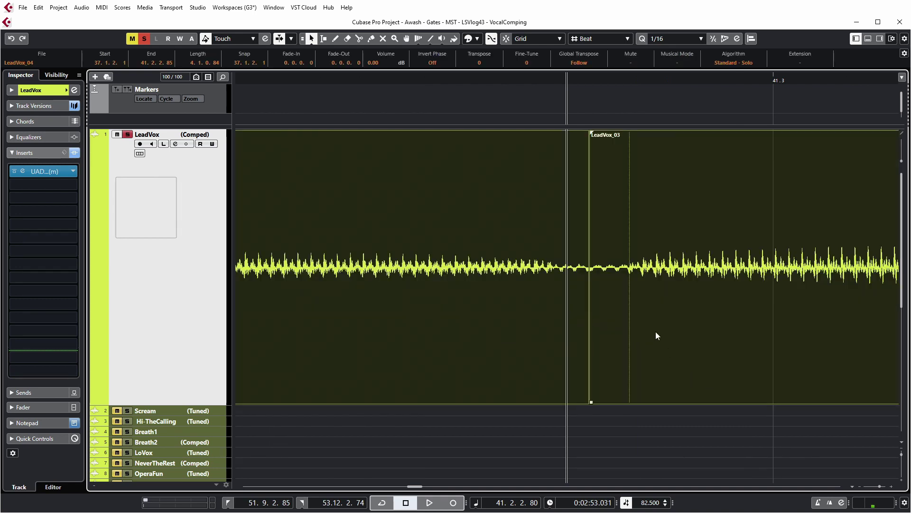
{"action": "key", "text": "x"}
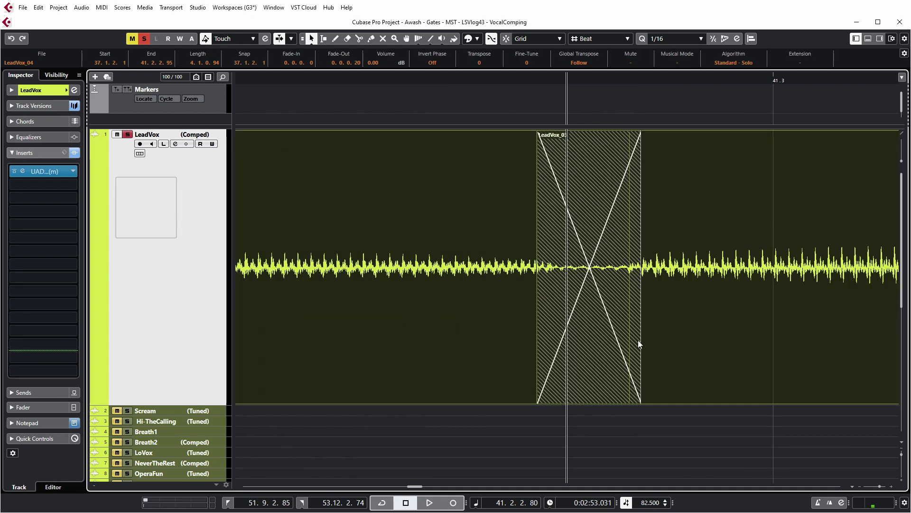
Step: Shorten the crossfade between the LeadVox_04 and LeadVox_03 events just before 41.3 so it sits inside the quiet gap, then return to the full overview
{"action": "mouse_move", "coordinate": [640, 338]}
{"action": "left_mouse_down"}
{"action": "mouse_move", "coordinate": [571, 340]}
{"action": "mouse_move", "coordinate": [567, 320]}
{"action": "mouse_move", "coordinate": [582, 323]}
{"action": "left_mouse_up"}
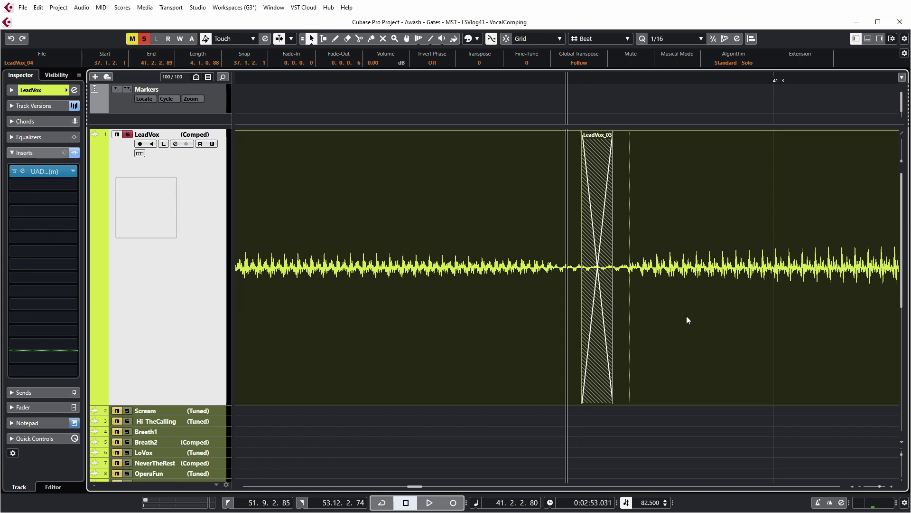
{"action": "key", "text": "g"}
{"action": "key", "text": "g"}
{"action": "key", "text": "g"}
{"action": "key", "text": "g"}
{"action": "key", "text": "g"}
{"action": "key", "text": "g"}
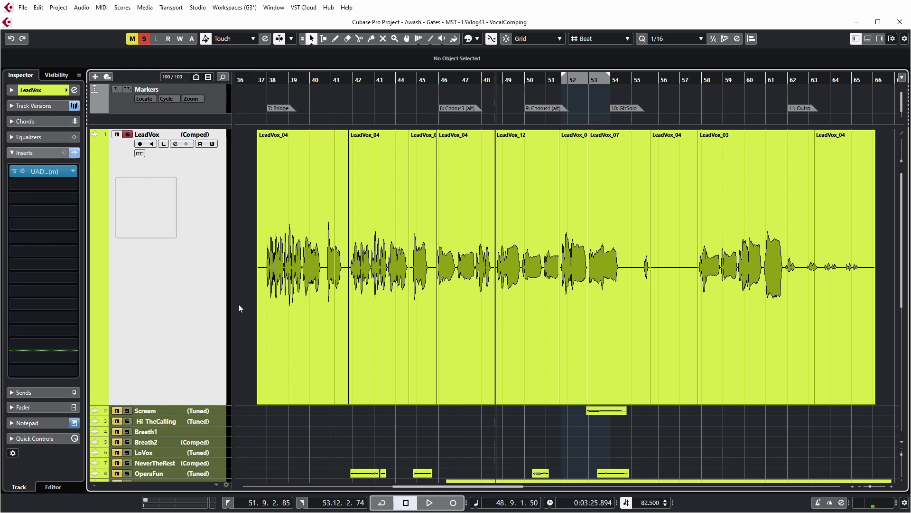
Step: Duplicate the LeadVox track's Comped version and name the copy Bounced
{"action": "left_click", "coordinate": [205, 134]}
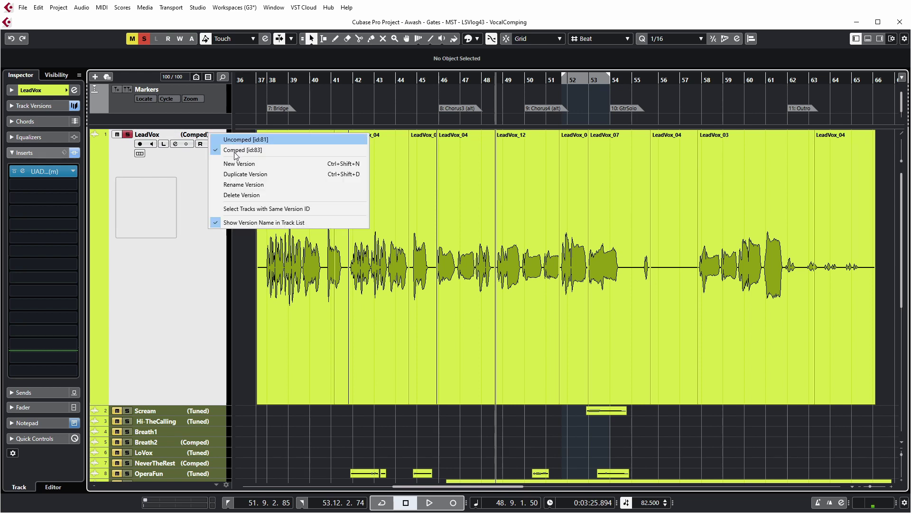
{"action": "left_click", "coordinate": [266, 173]}
{"action": "double_click", "coordinate": [205, 135]}
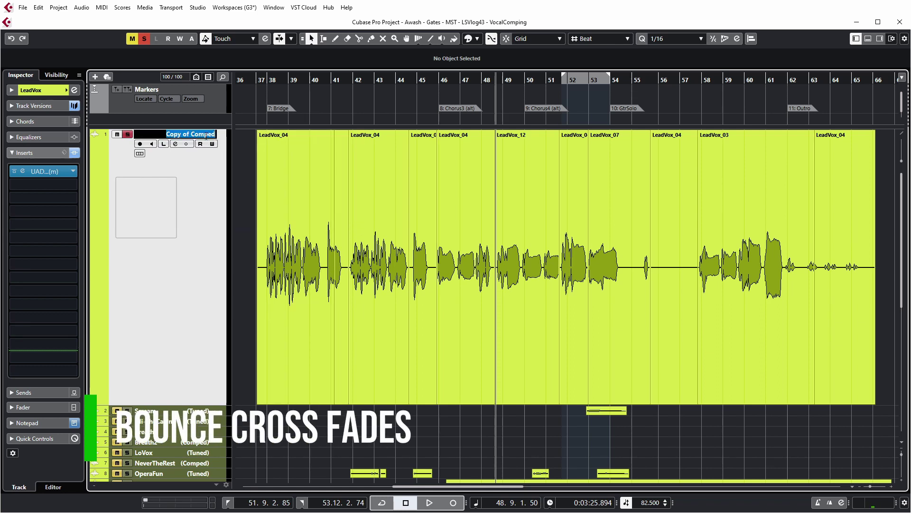
{"action": "type", "text": "Bounced"}
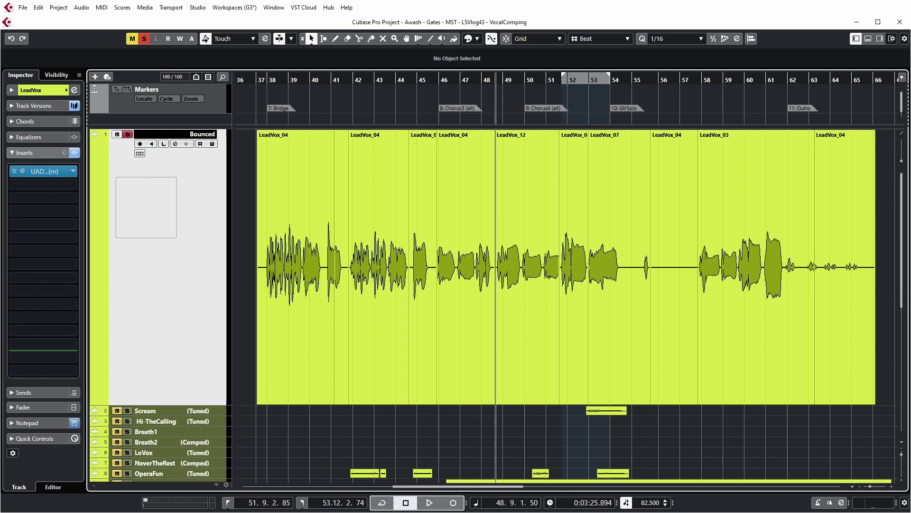
{"action": "key", "text": "Return"}
Step: Bounce all the LeadVox events in the Bounced version into one continuous audio event, replacing the originals, and deselect it
{"action": "left_click_drag", "start_coordinate": [246, 186], "coordinate": [883, 323]}
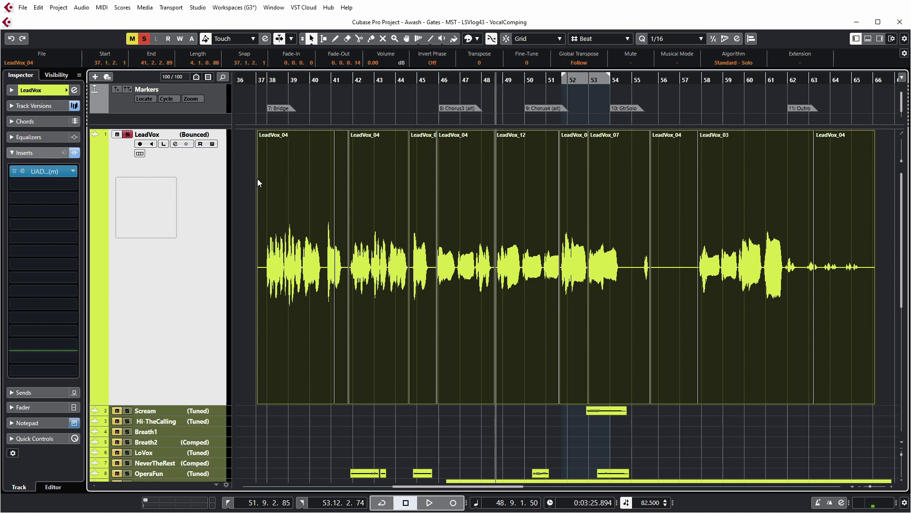
{"action": "left_click", "coordinate": [81, 9]}
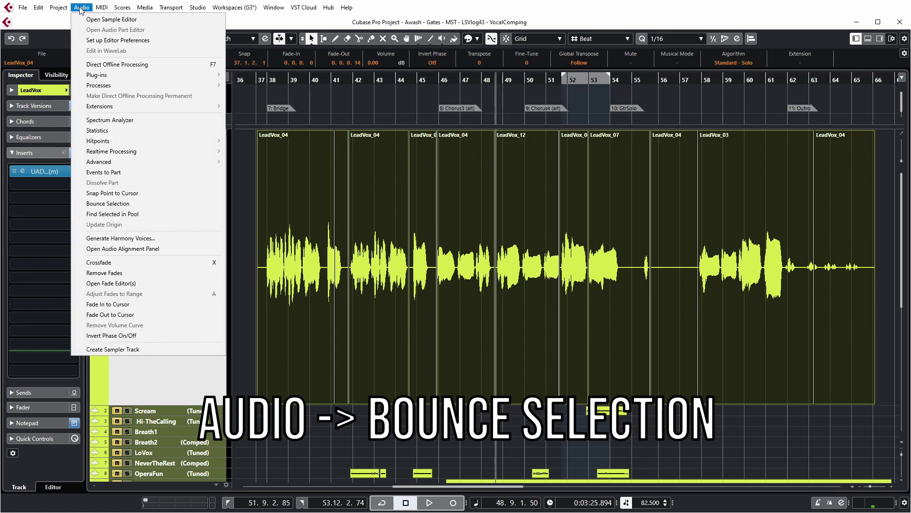
{"action": "left_click", "coordinate": [138, 204]}
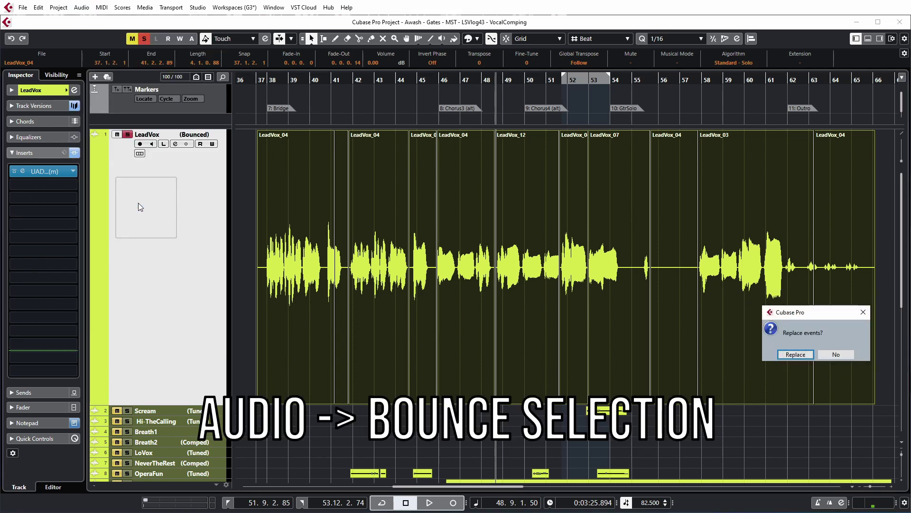
{"action": "left_click", "coordinate": [795, 354]}
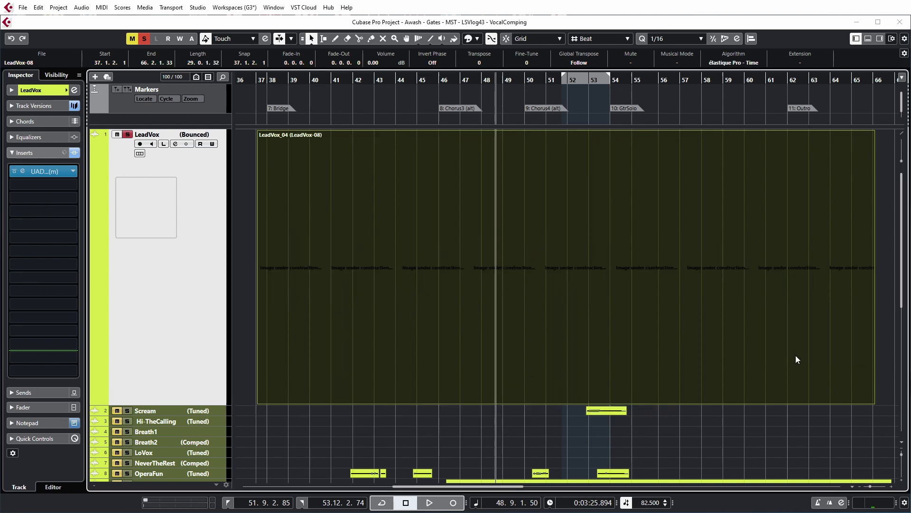
{"action": "left_click", "coordinate": [240, 259]}
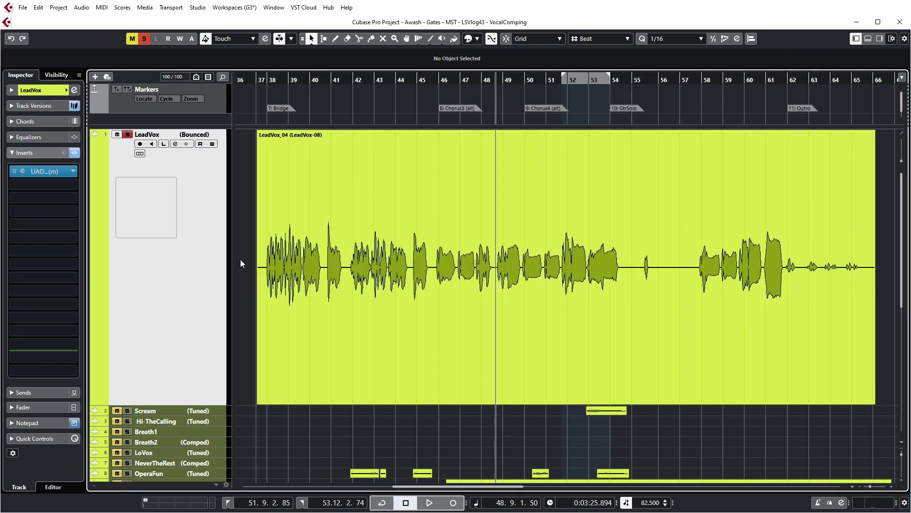